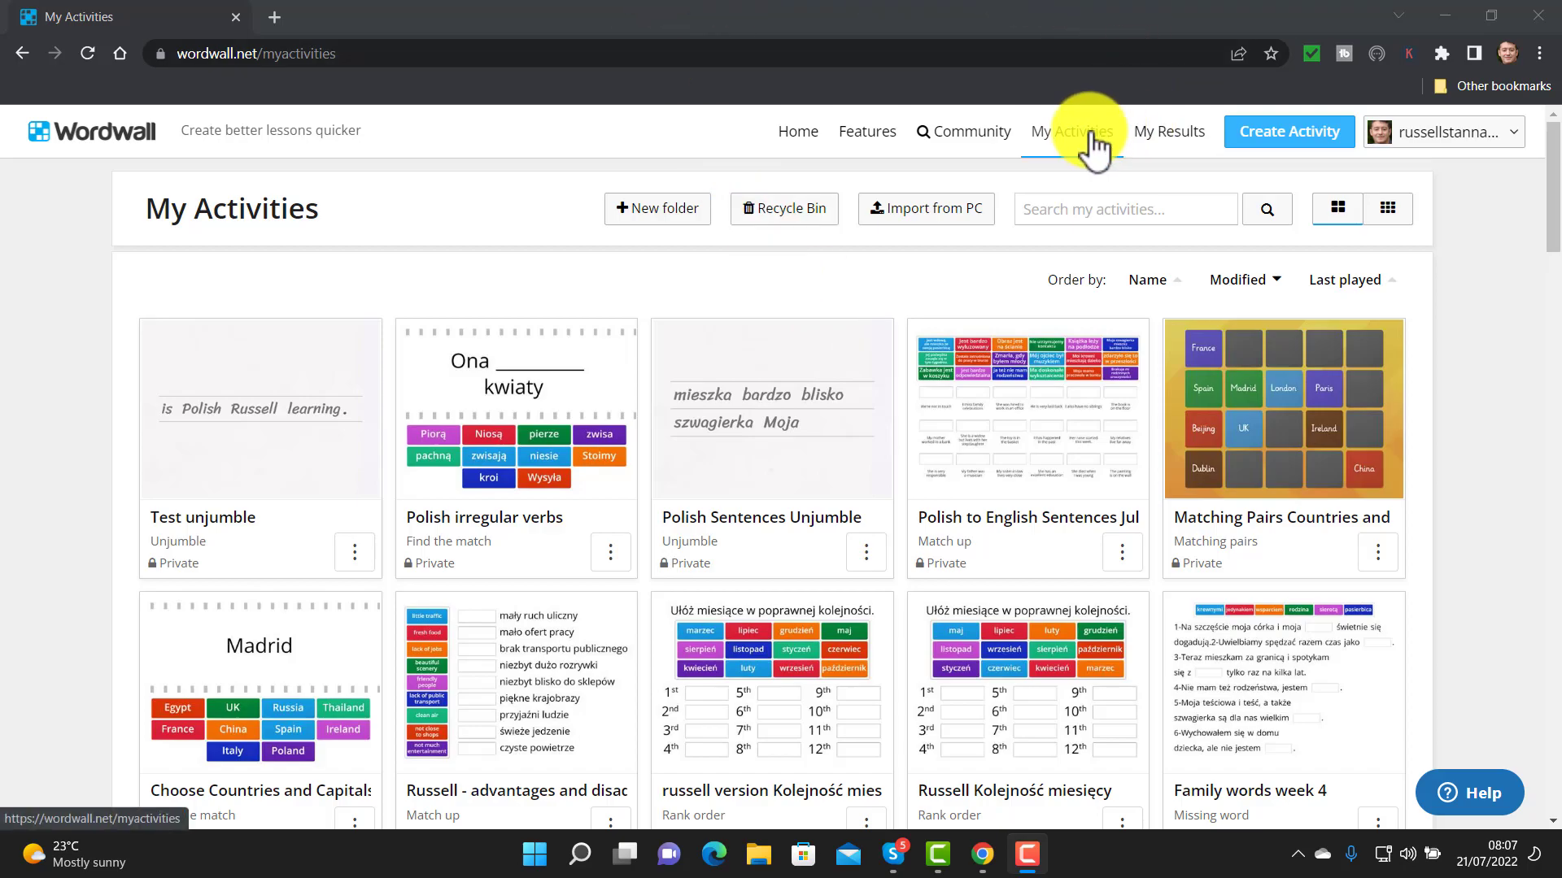
- Start a new activity and look through the available activity templates
{"action": "left_click", "coordinate": [1287, 145]}
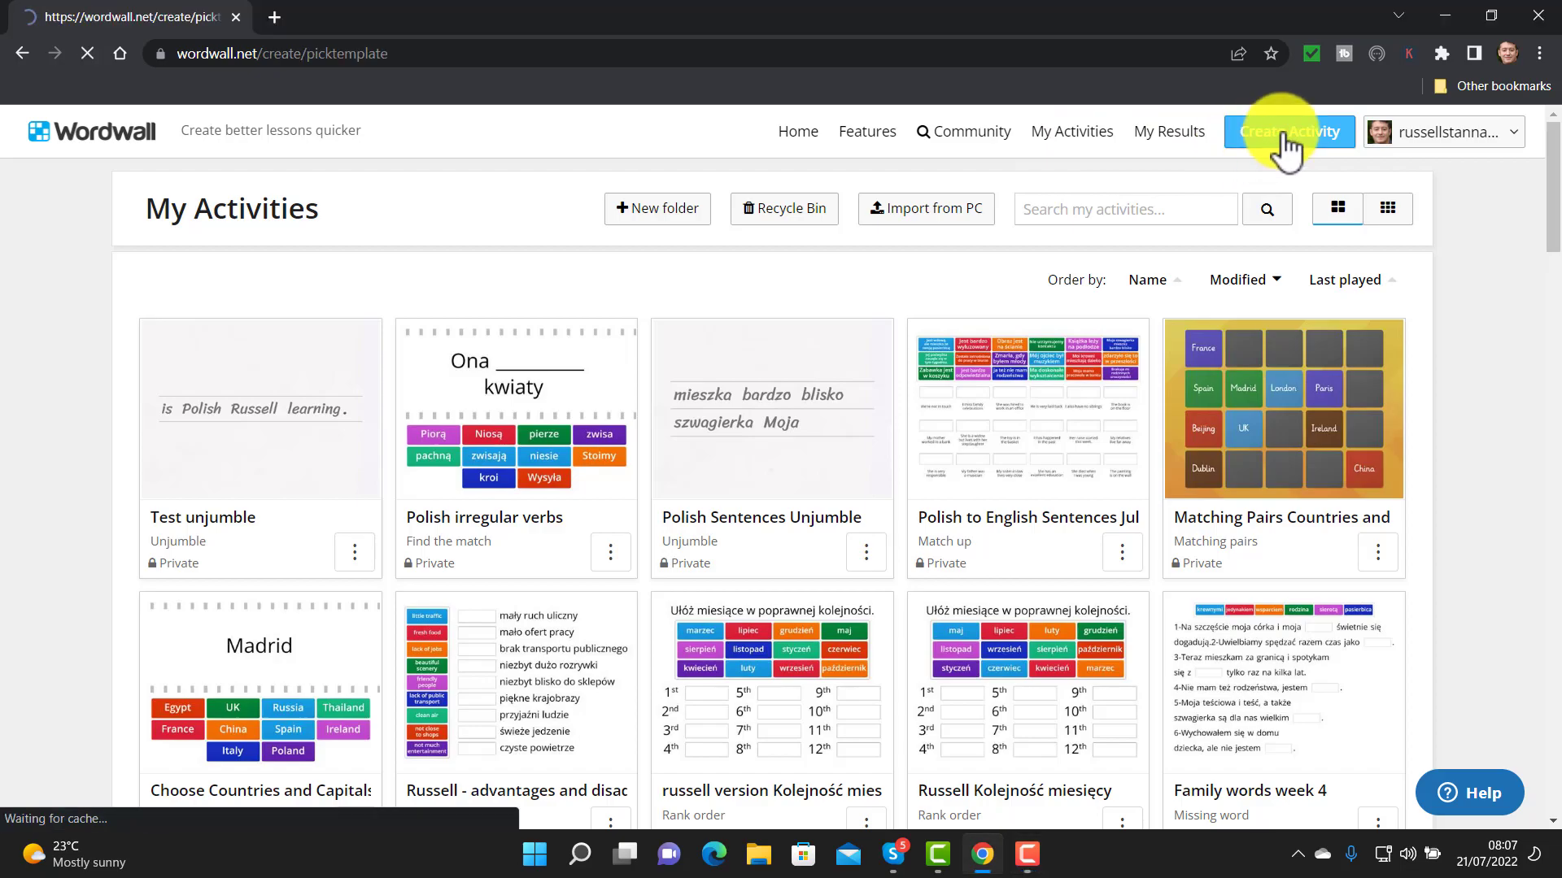
{"action": "mouse_move", "coordinate": [1553, 224]}
{"action": "left_mouse_down"}
{"action": "mouse_move", "coordinate": [1557, 722]}
{"action": "mouse_move", "coordinate": [1554, 213]}
{"action": "left_mouse_up"}
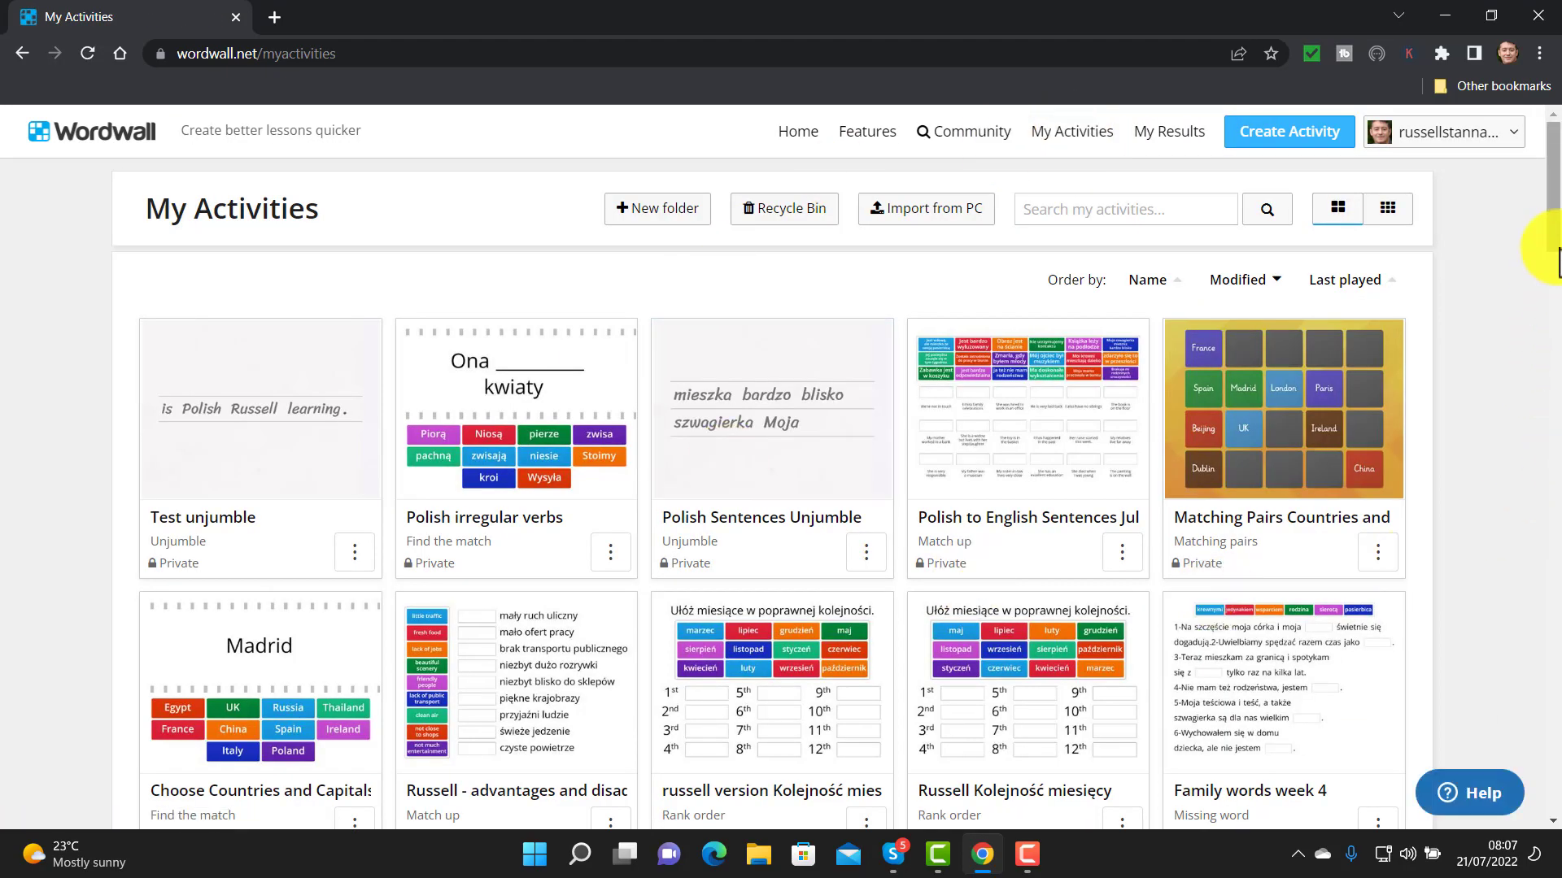
- Open the Choose Countries and Capitals activity and play it, matching Paris with France and London with UK
{"action": "scroll", "coordinate": [1555, 264], "scroll_direction": "down", "scroll_amount": 2}
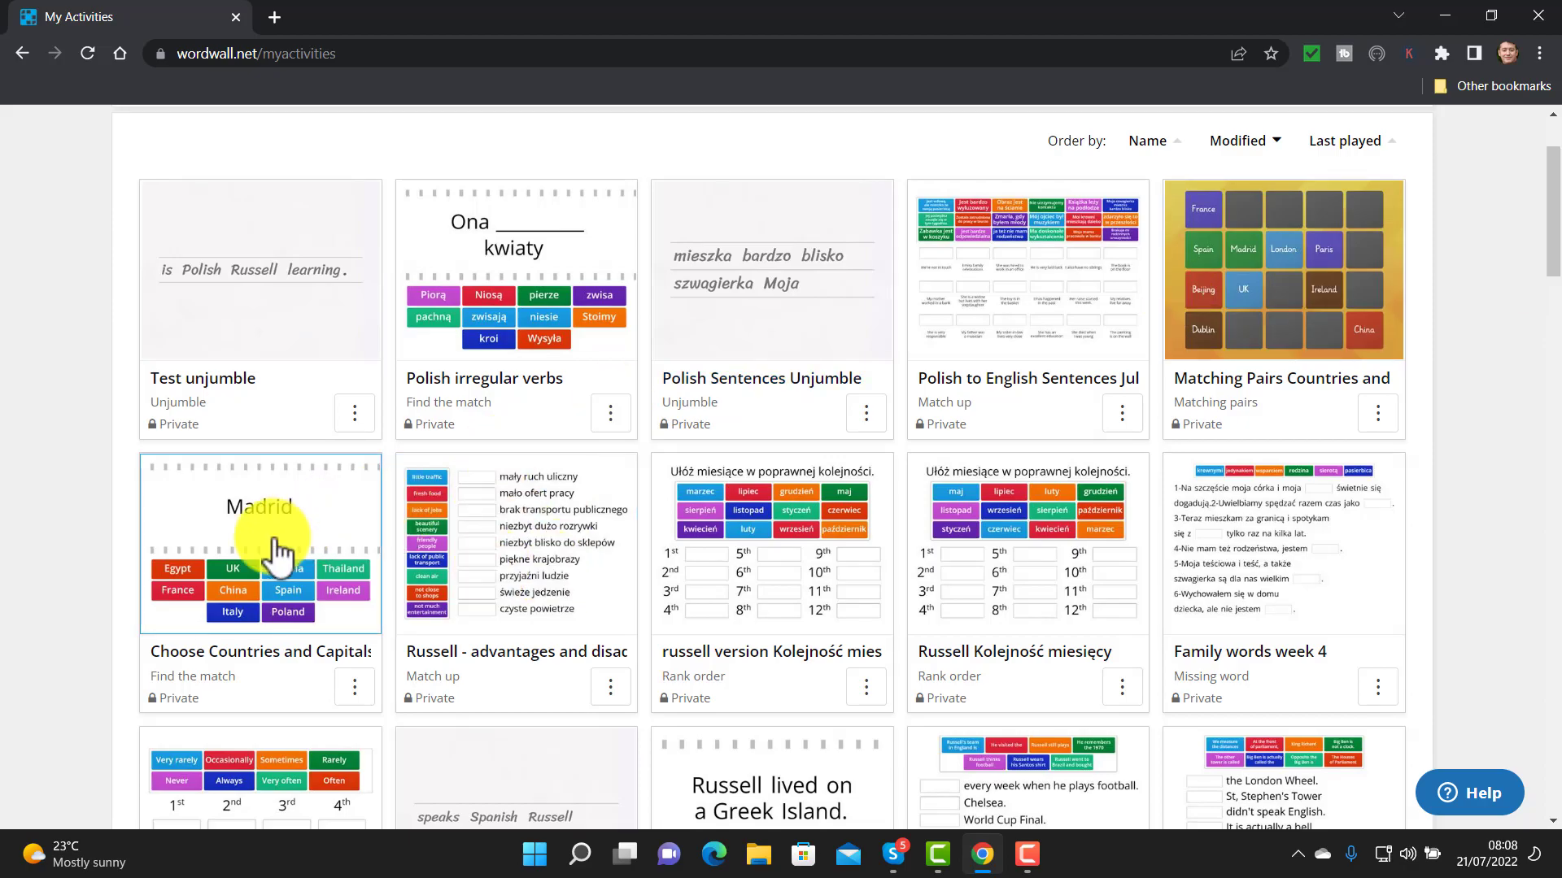
{"action": "left_click", "coordinate": [248, 570]}
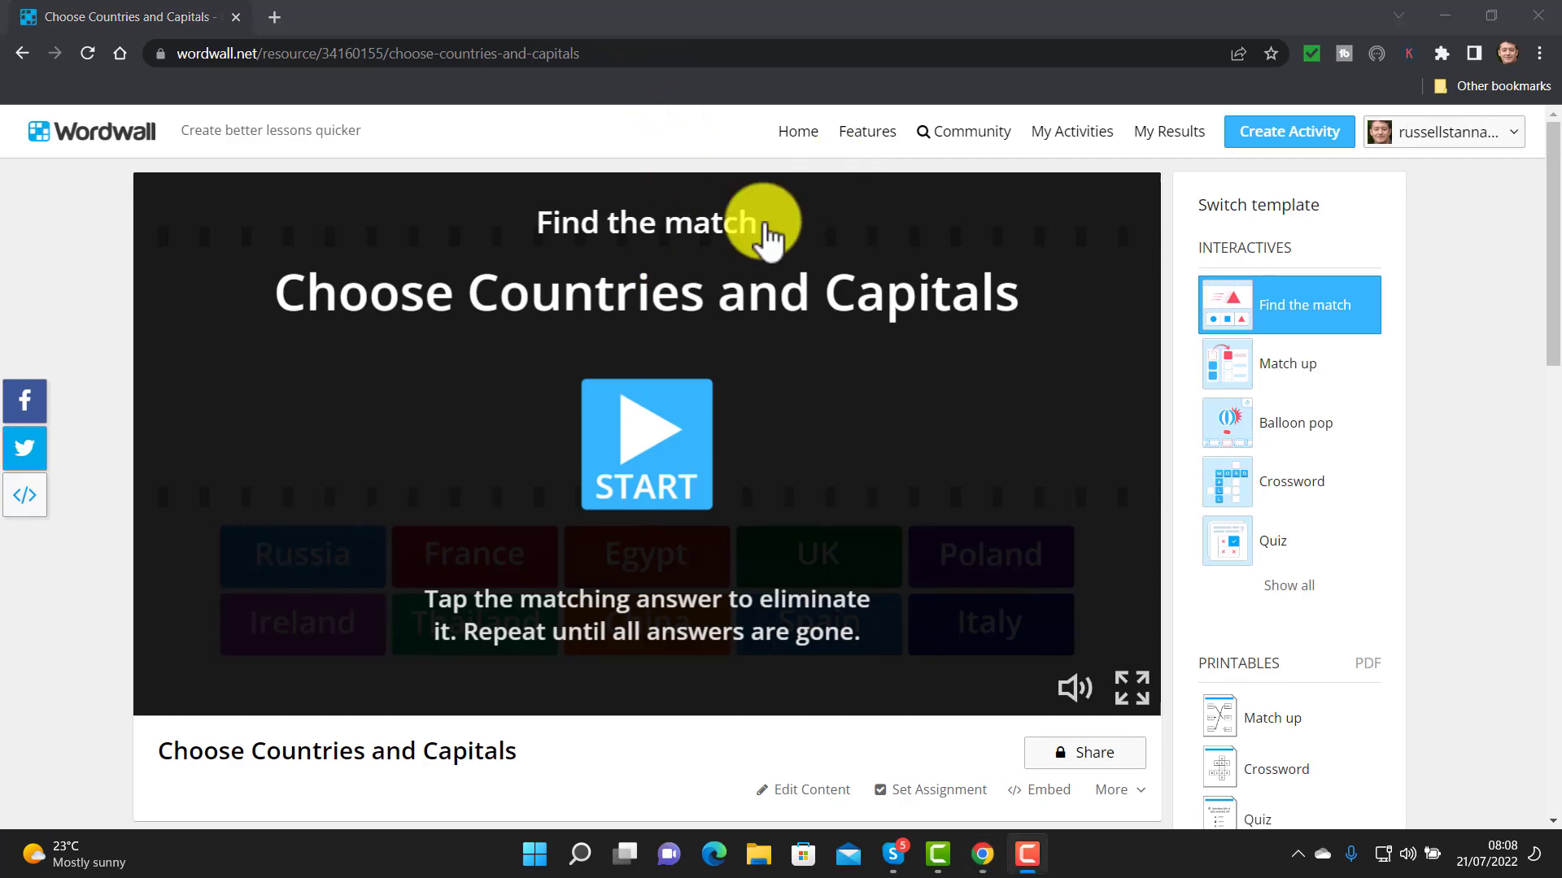
{"action": "left_click", "coordinate": [642, 450]}
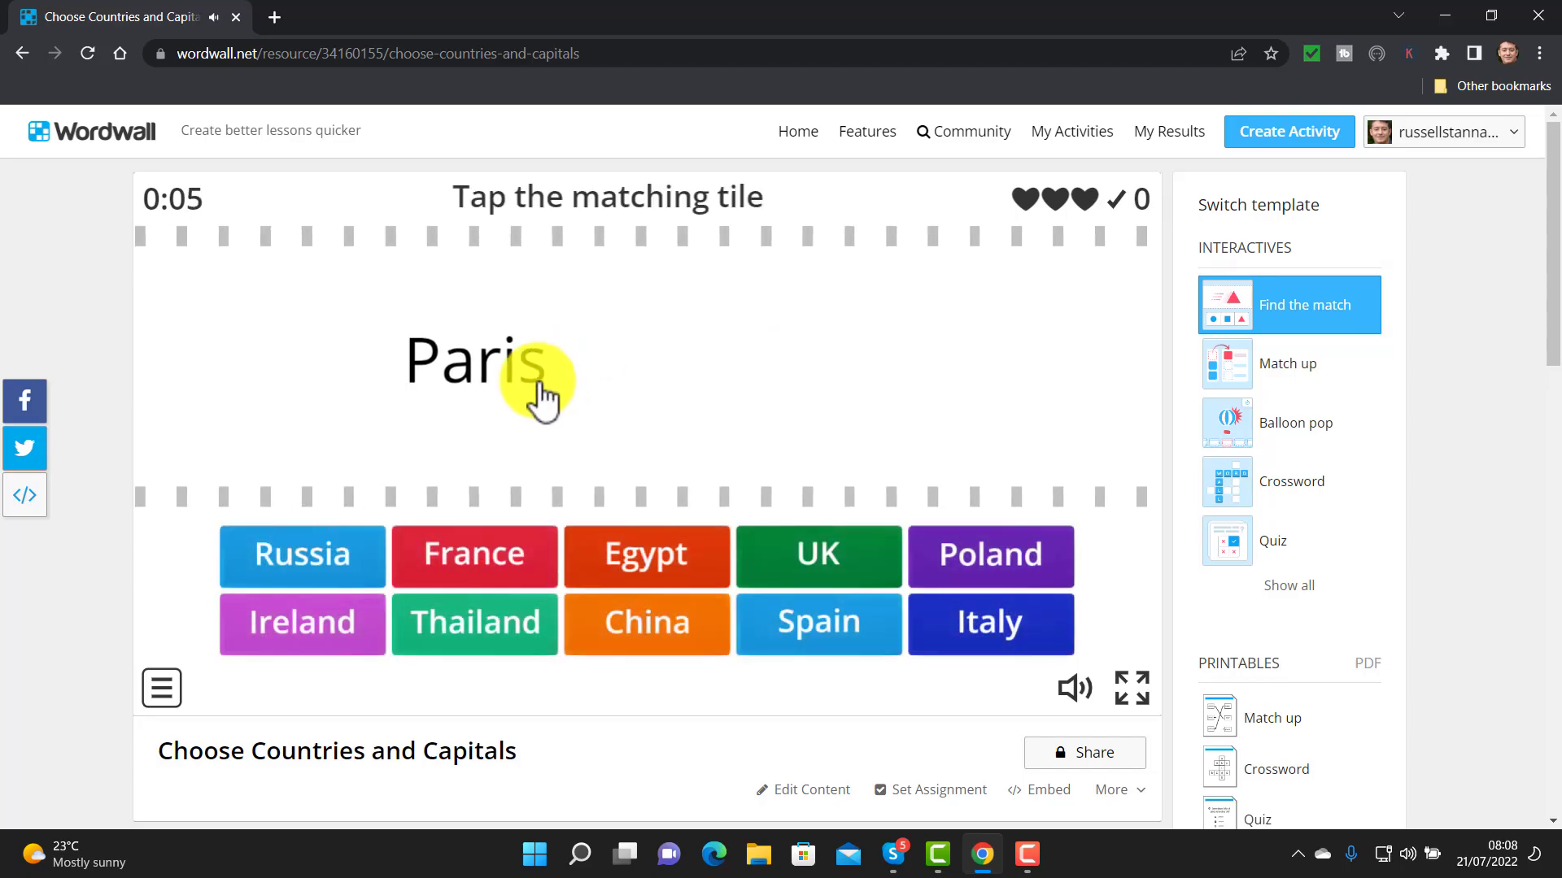
{"action": "left_click", "coordinate": [489, 560]}
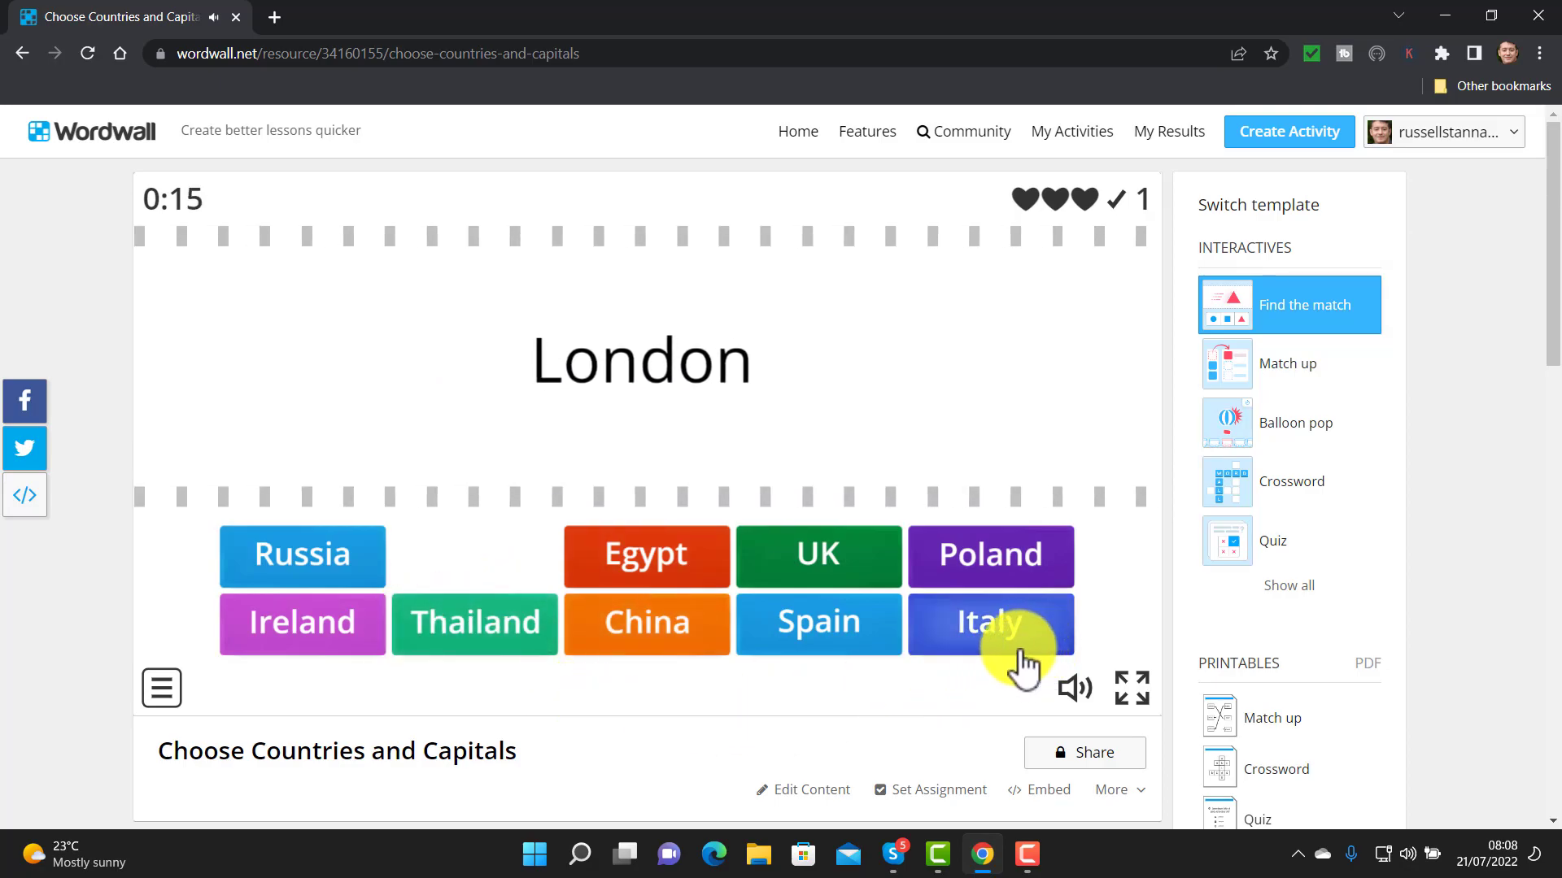
{"action": "left_click", "coordinate": [860, 581]}
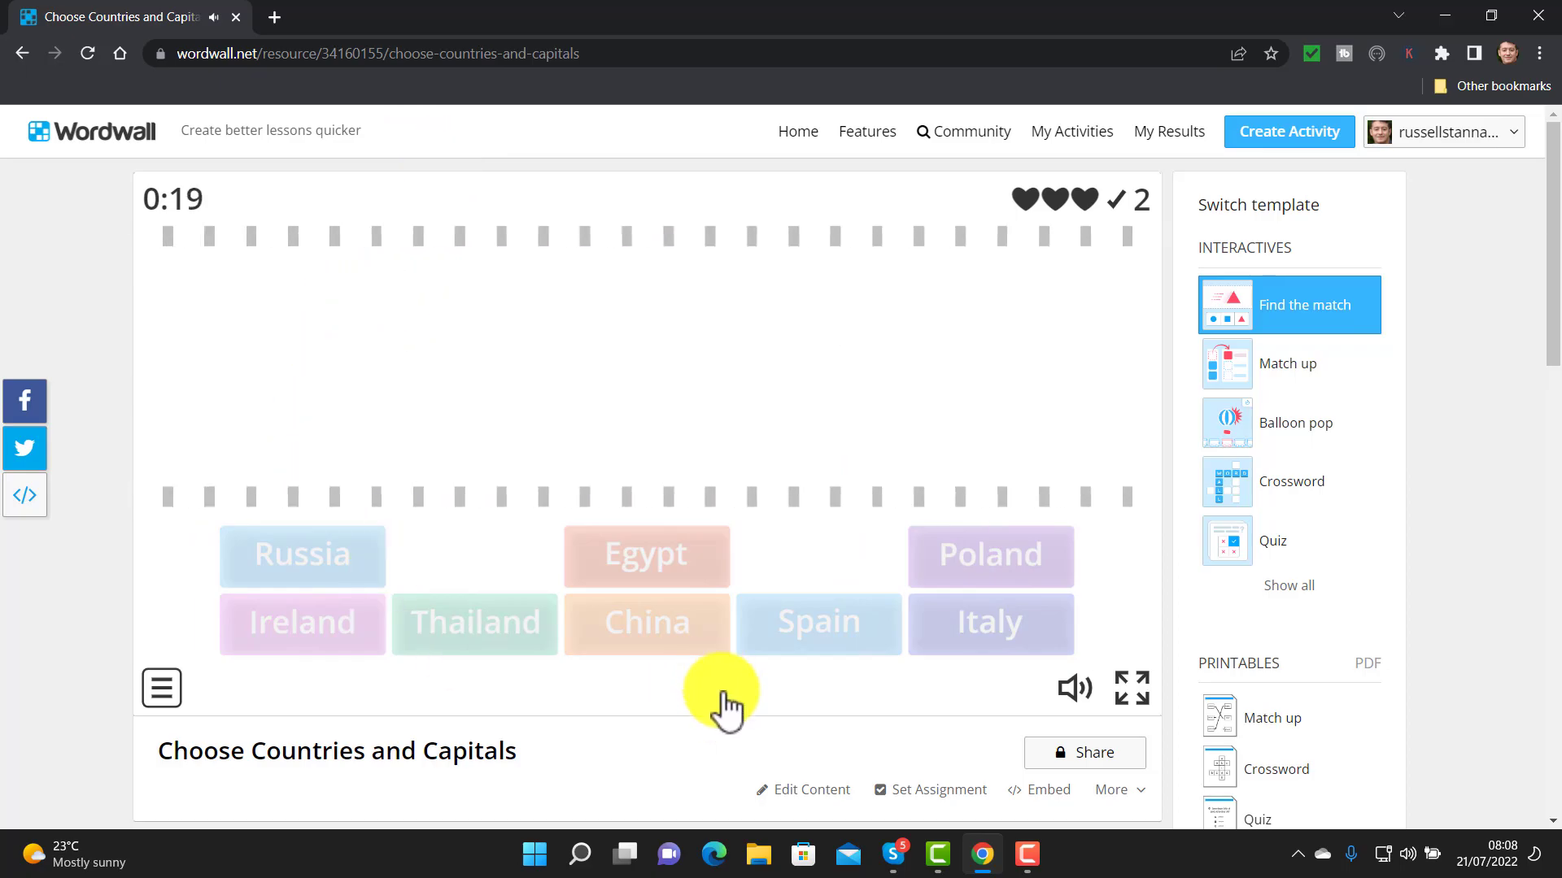
- Review the country and capital pairs in the activity's content editor, then finish editing
{"action": "left_click", "coordinate": [805, 798]}
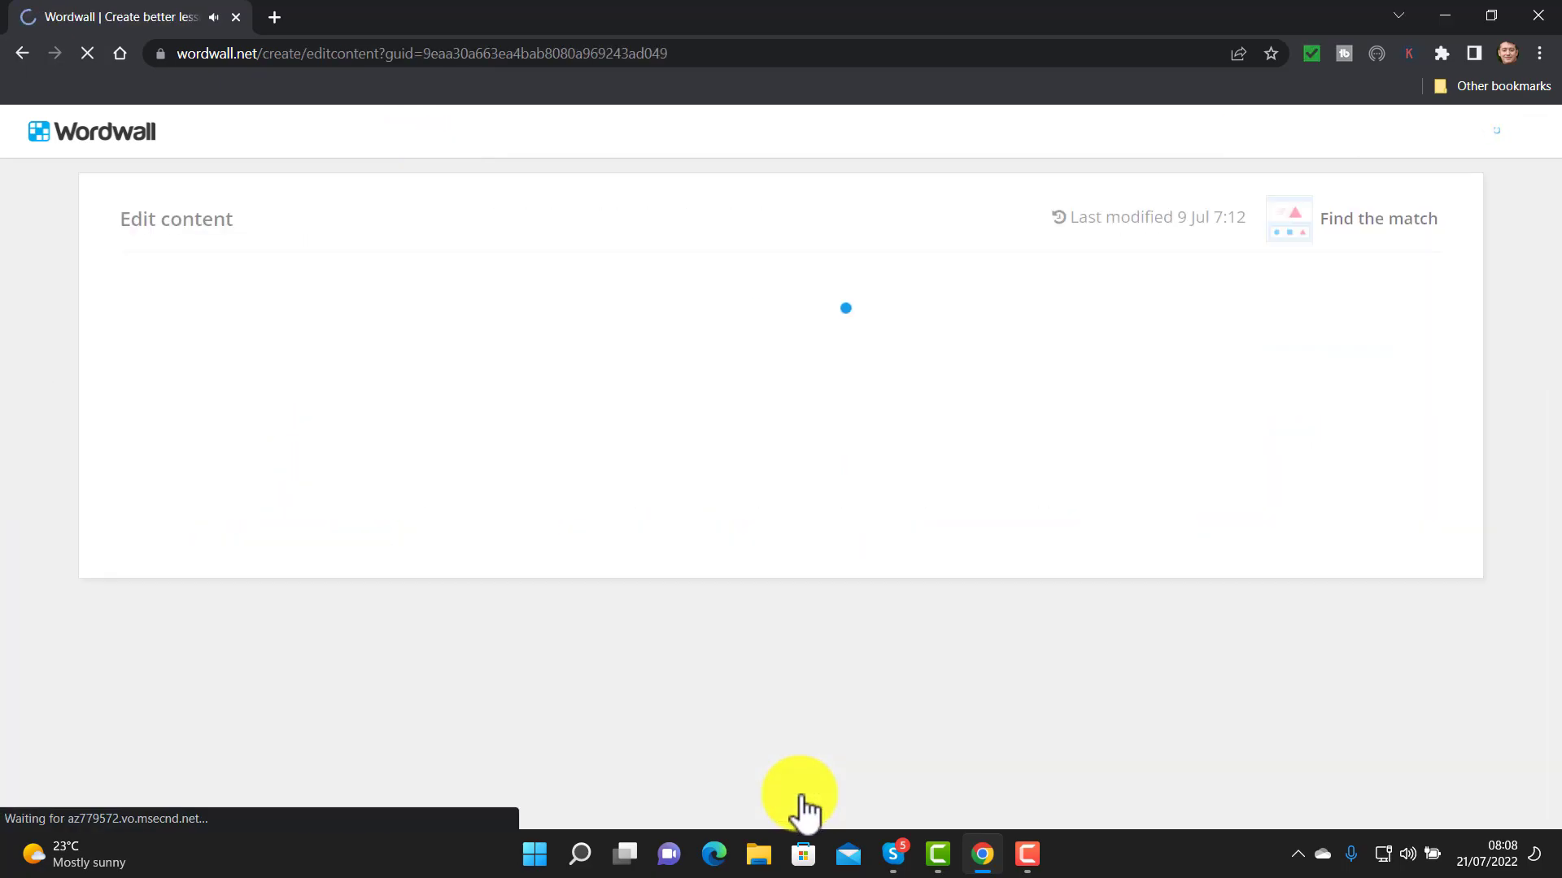
{"action": "left_click_drag", "start_coordinate": [1555, 293], "coordinate": [1545, 348]}
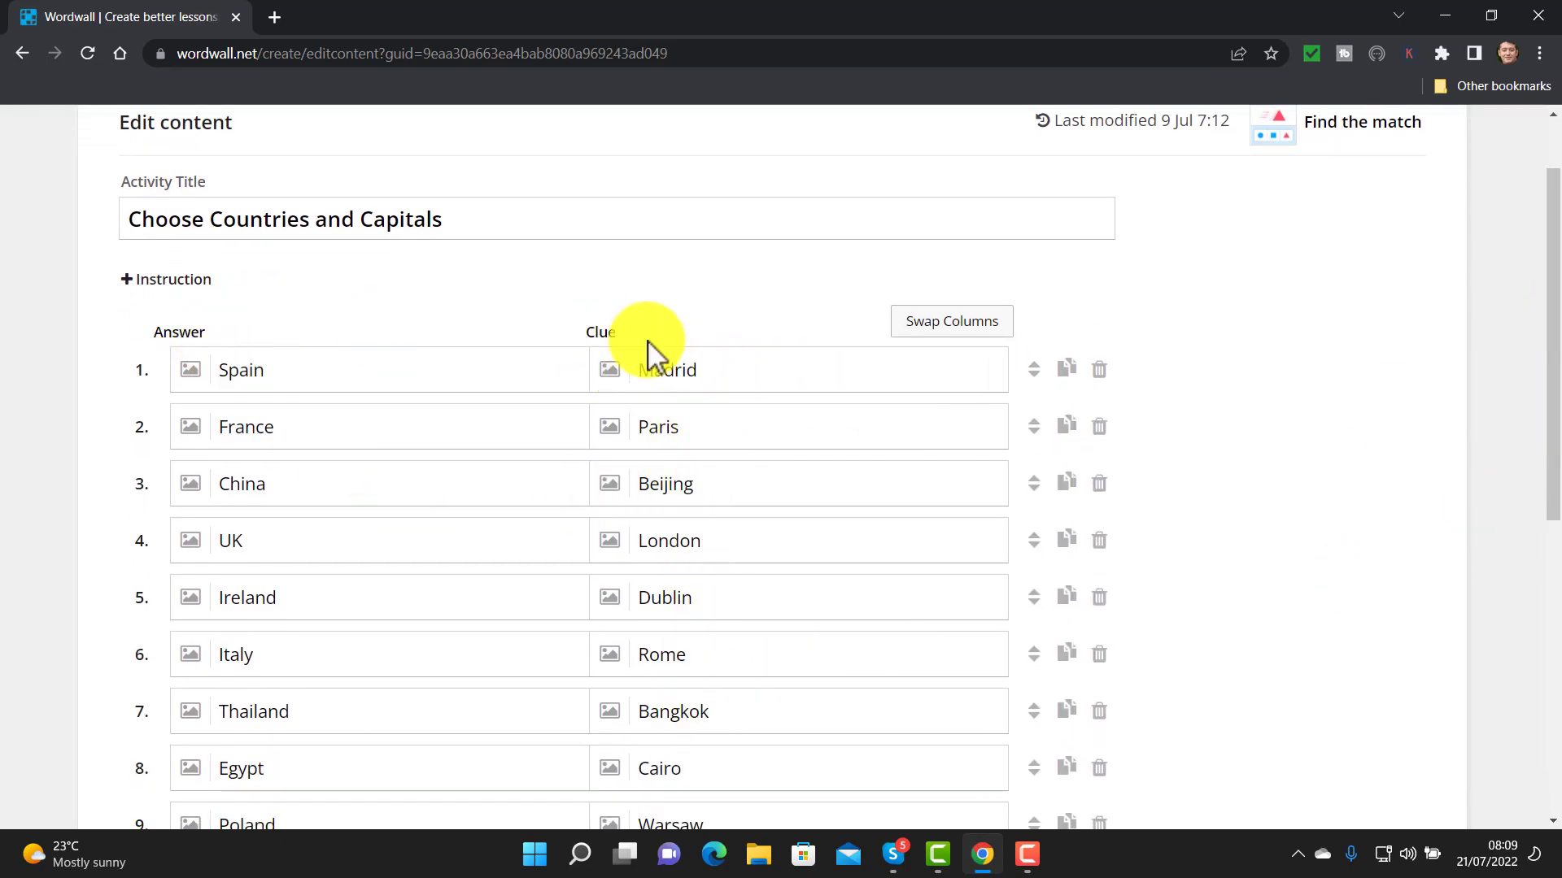
{"action": "left_click_drag", "start_coordinate": [1553, 366], "coordinate": [1534, 627]}
{"action": "left_click", "coordinate": [1327, 482]}
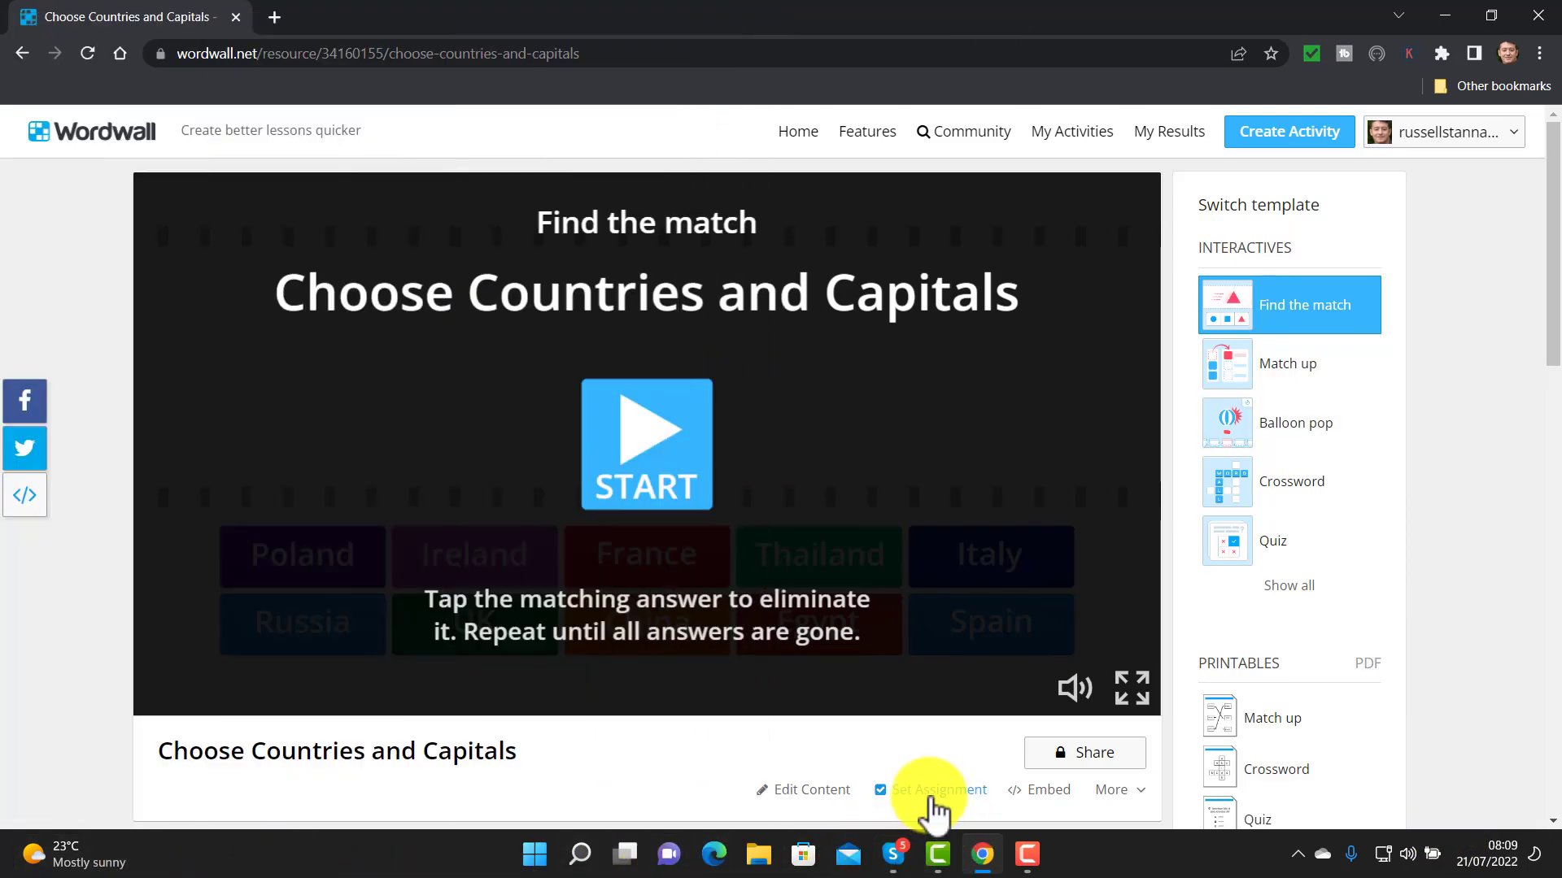
- Set the activity as an assignment with name entry and no deadline, and select its student link
{"action": "left_click", "coordinate": [935, 791]}
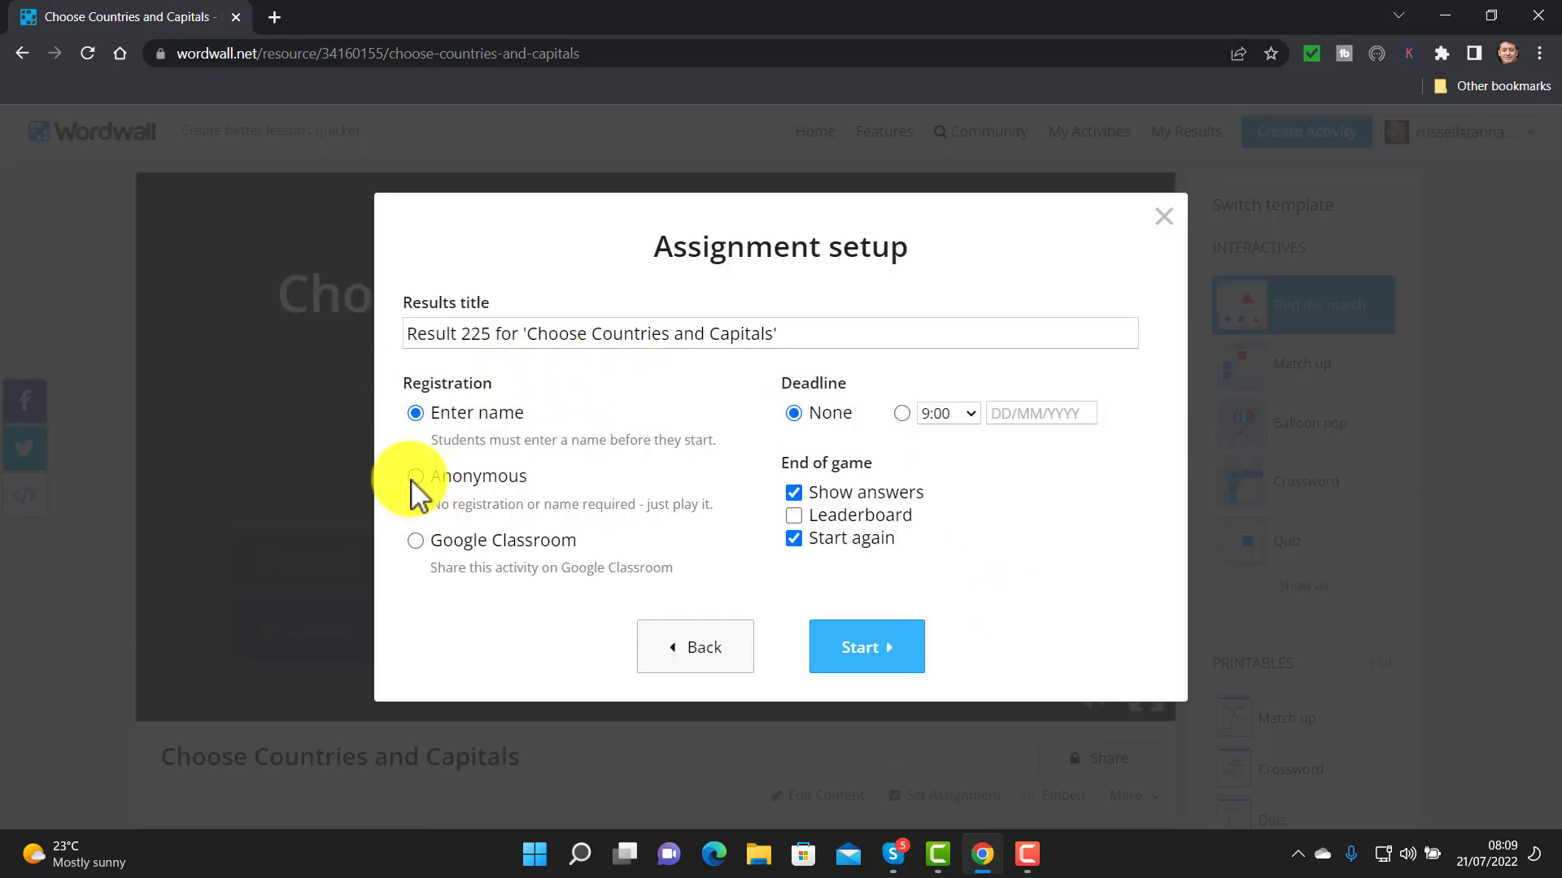
{"action": "left_click", "coordinate": [856, 664]}
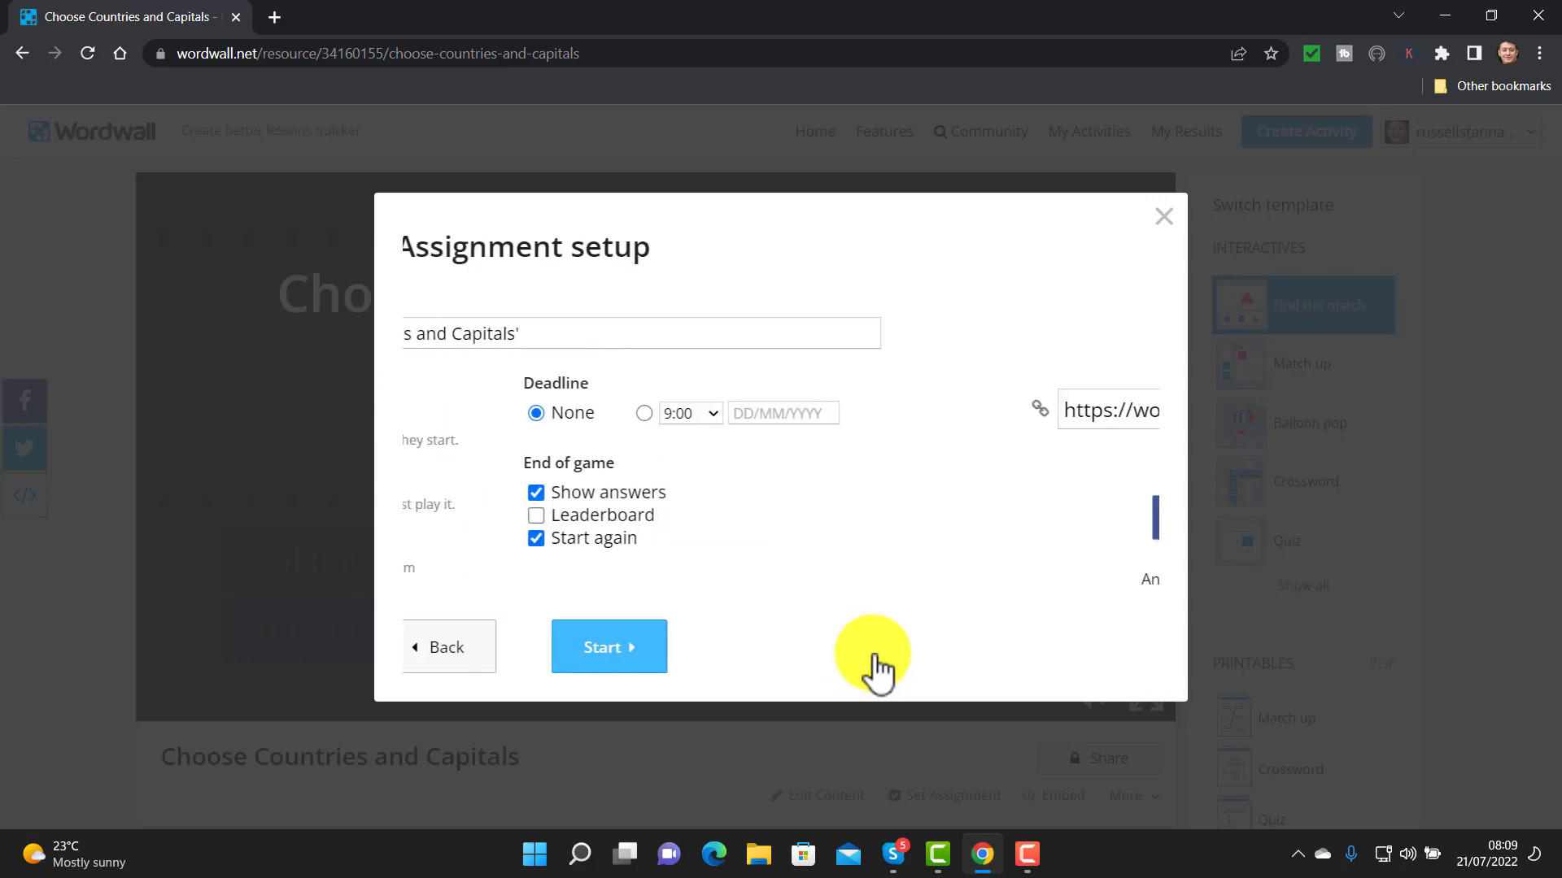
{"action": "left_click_drag", "start_coordinate": [568, 409], "coordinate": [986, 431]}
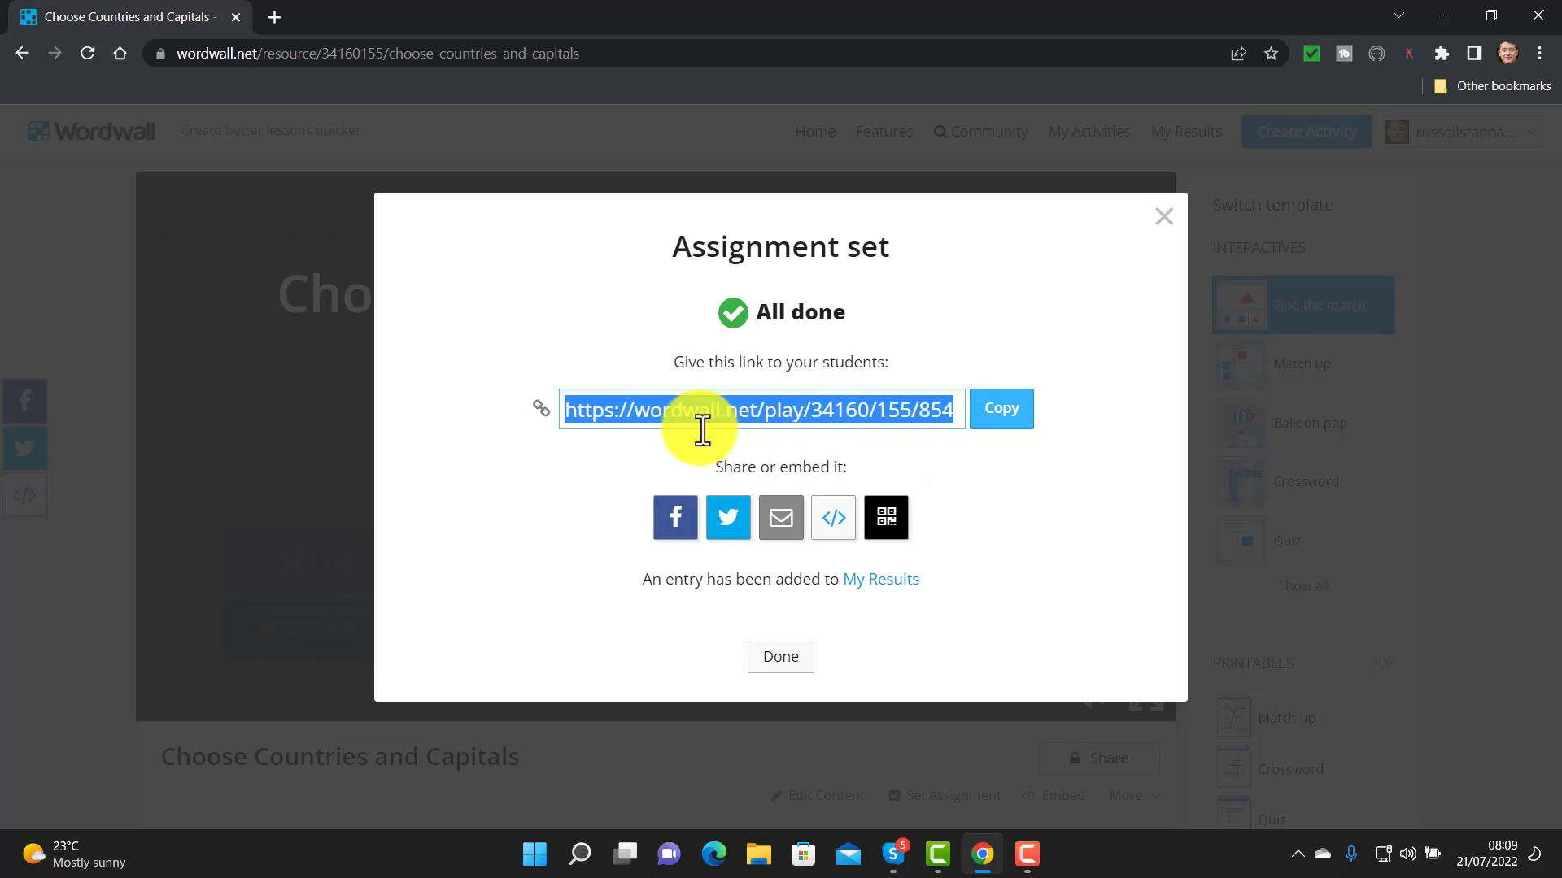
{"action": "left_click", "coordinate": [1163, 217]}
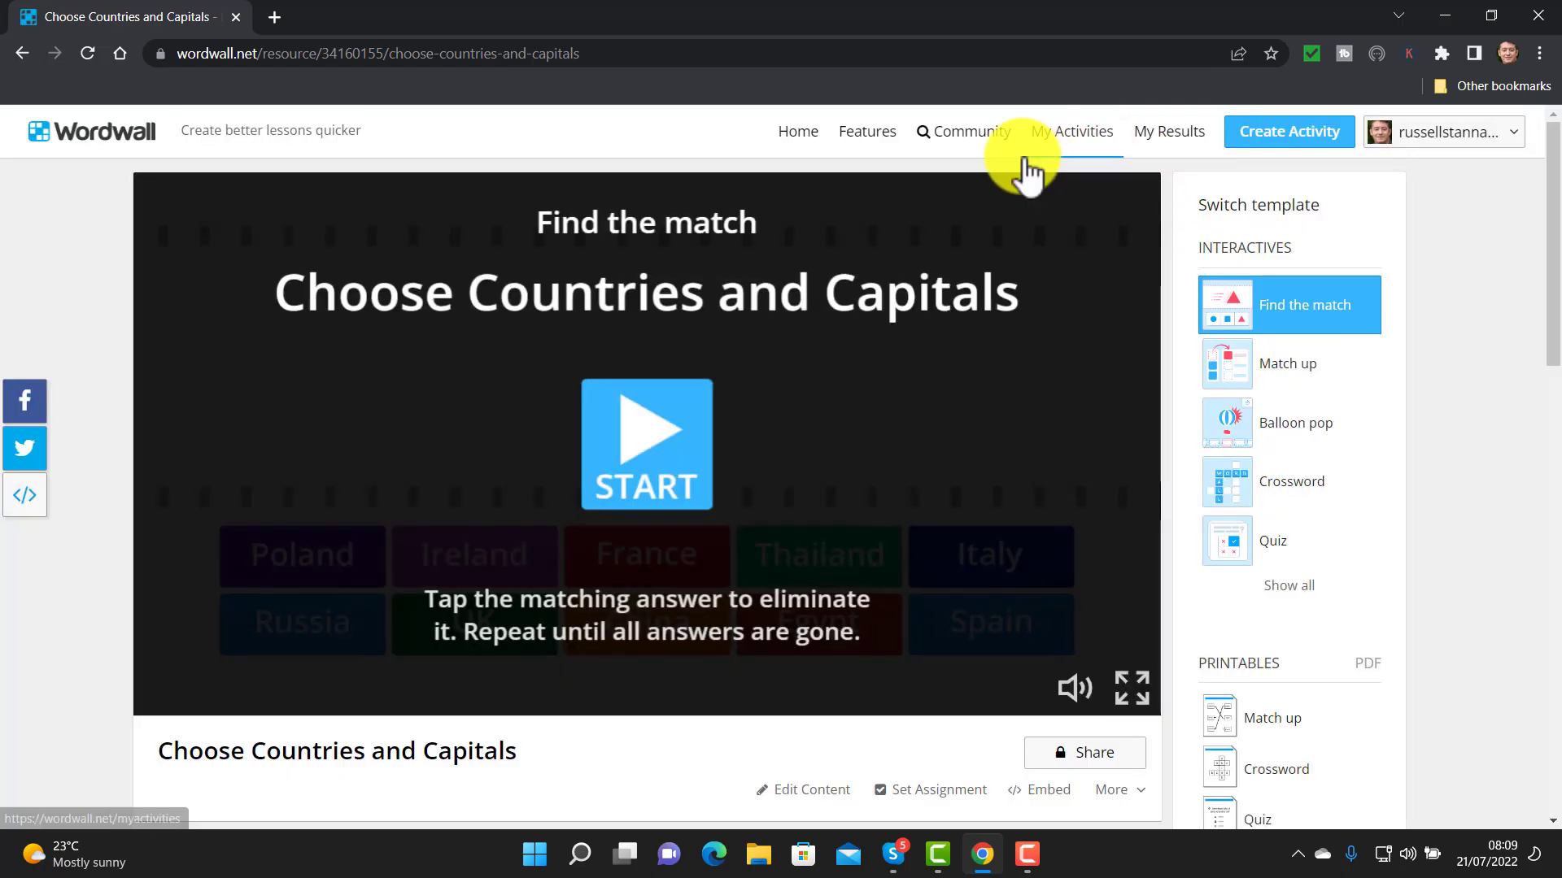
- Open the Result 222 report on the language background activity from the saved results
{"action": "left_click", "coordinate": [1172, 142]}
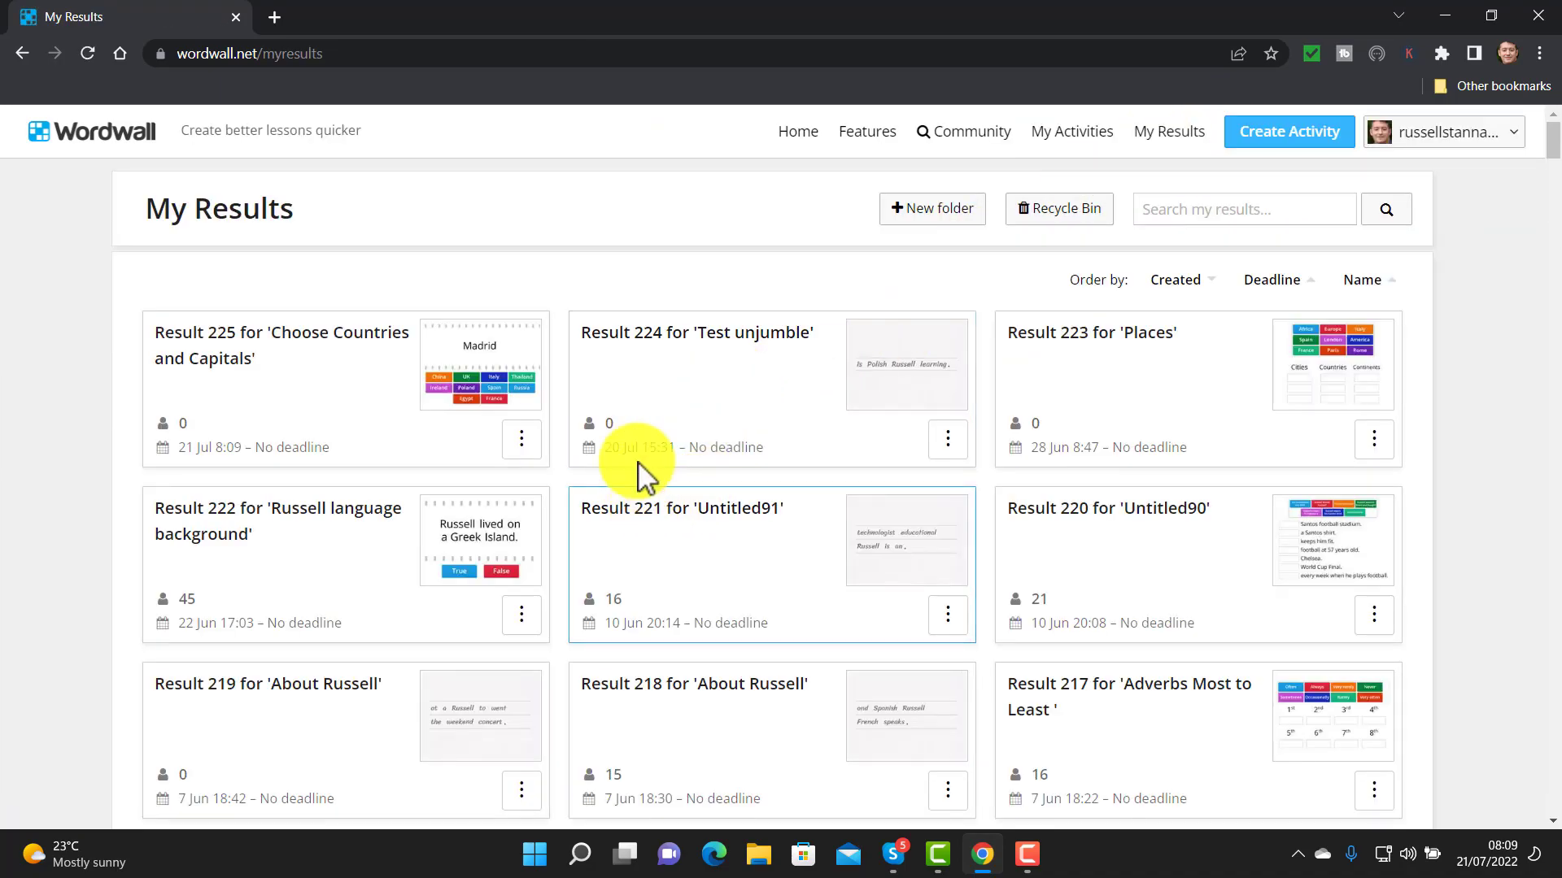
{"action": "left_click", "coordinate": [195, 619]}
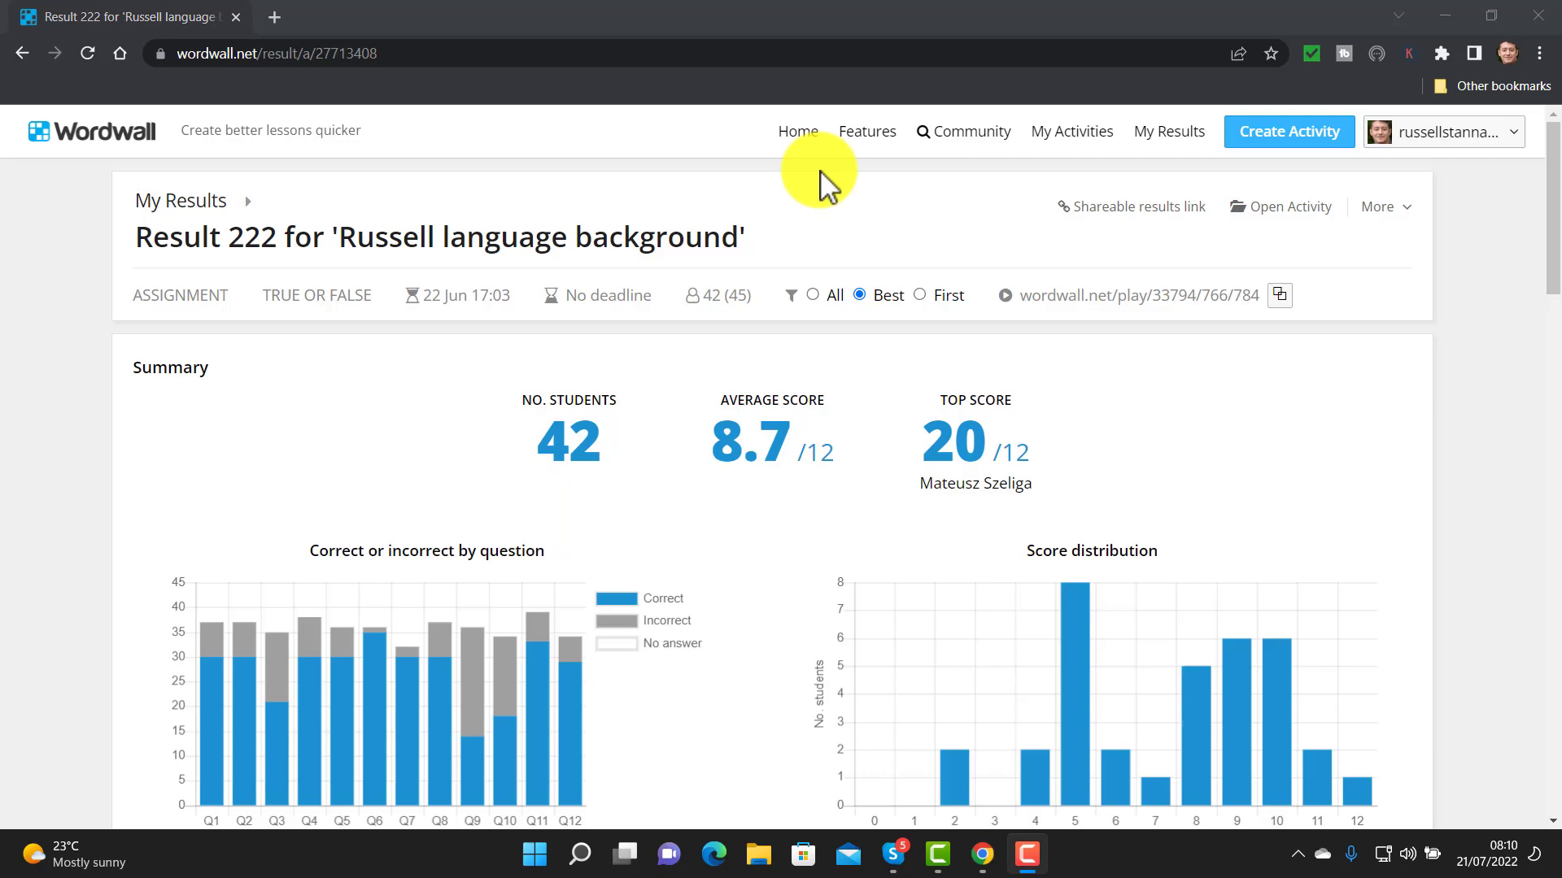
- Browse the interactive templates offered for creating another activity
{"action": "left_click", "coordinate": [1253, 151]}
{"action": "mouse_move", "coordinate": [1553, 254]}
{"action": "left_mouse_down"}
{"action": "mouse_move", "coordinate": [1534, 348]}
{"action": "mouse_move", "coordinate": [1529, 643]}
{"action": "mouse_move", "coordinate": [1537, 261]}
{"action": "left_mouse_up"}
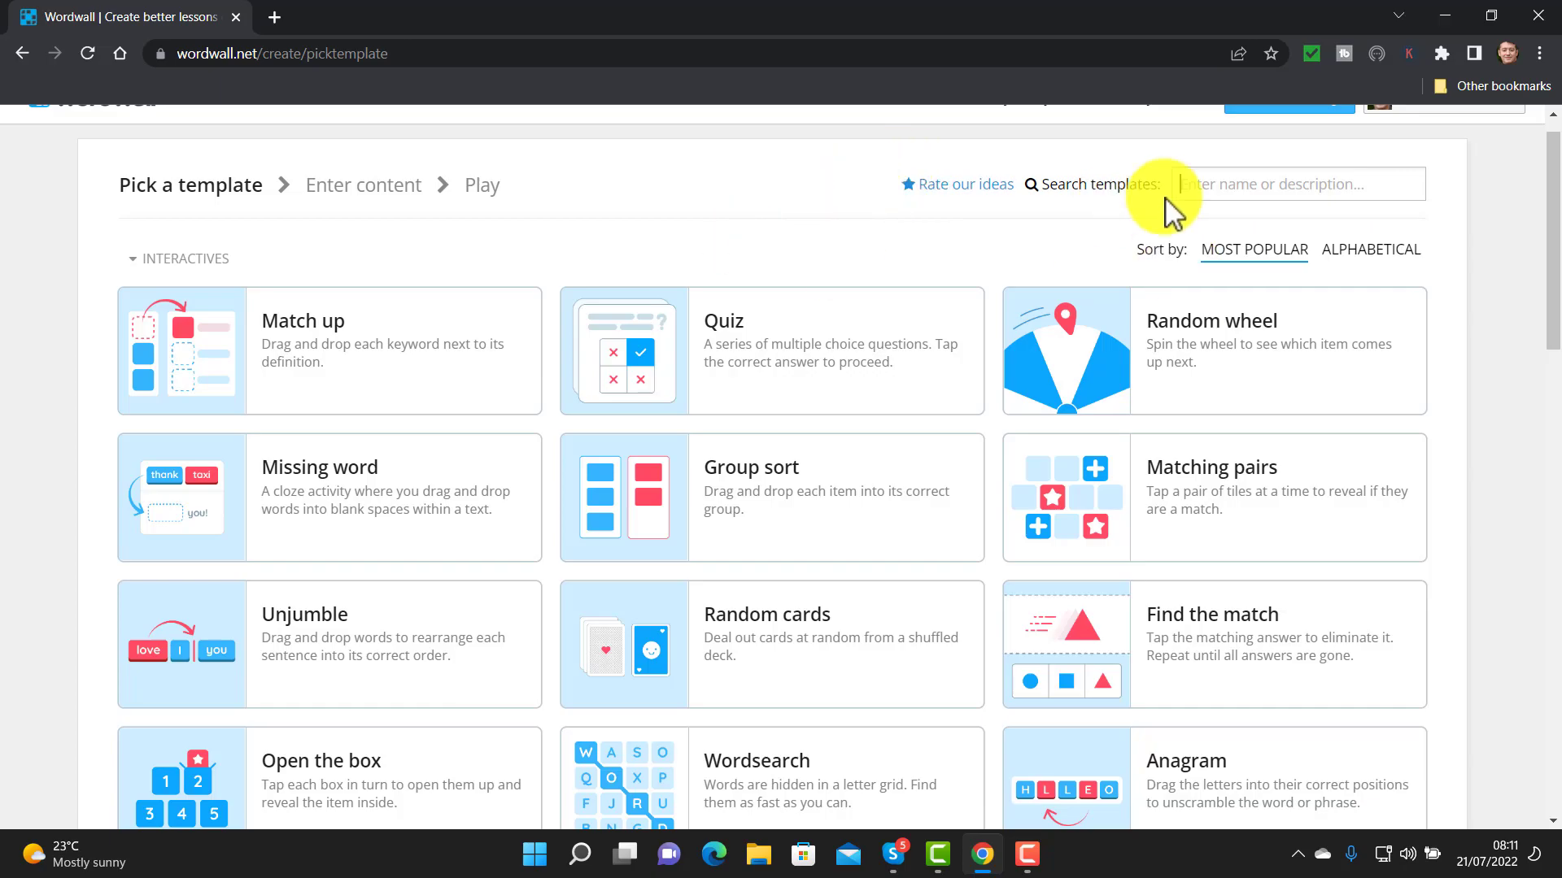
{"action": "scroll", "coordinate": [1550, 171], "scroll_direction": "up", "scroll_amount": 1}
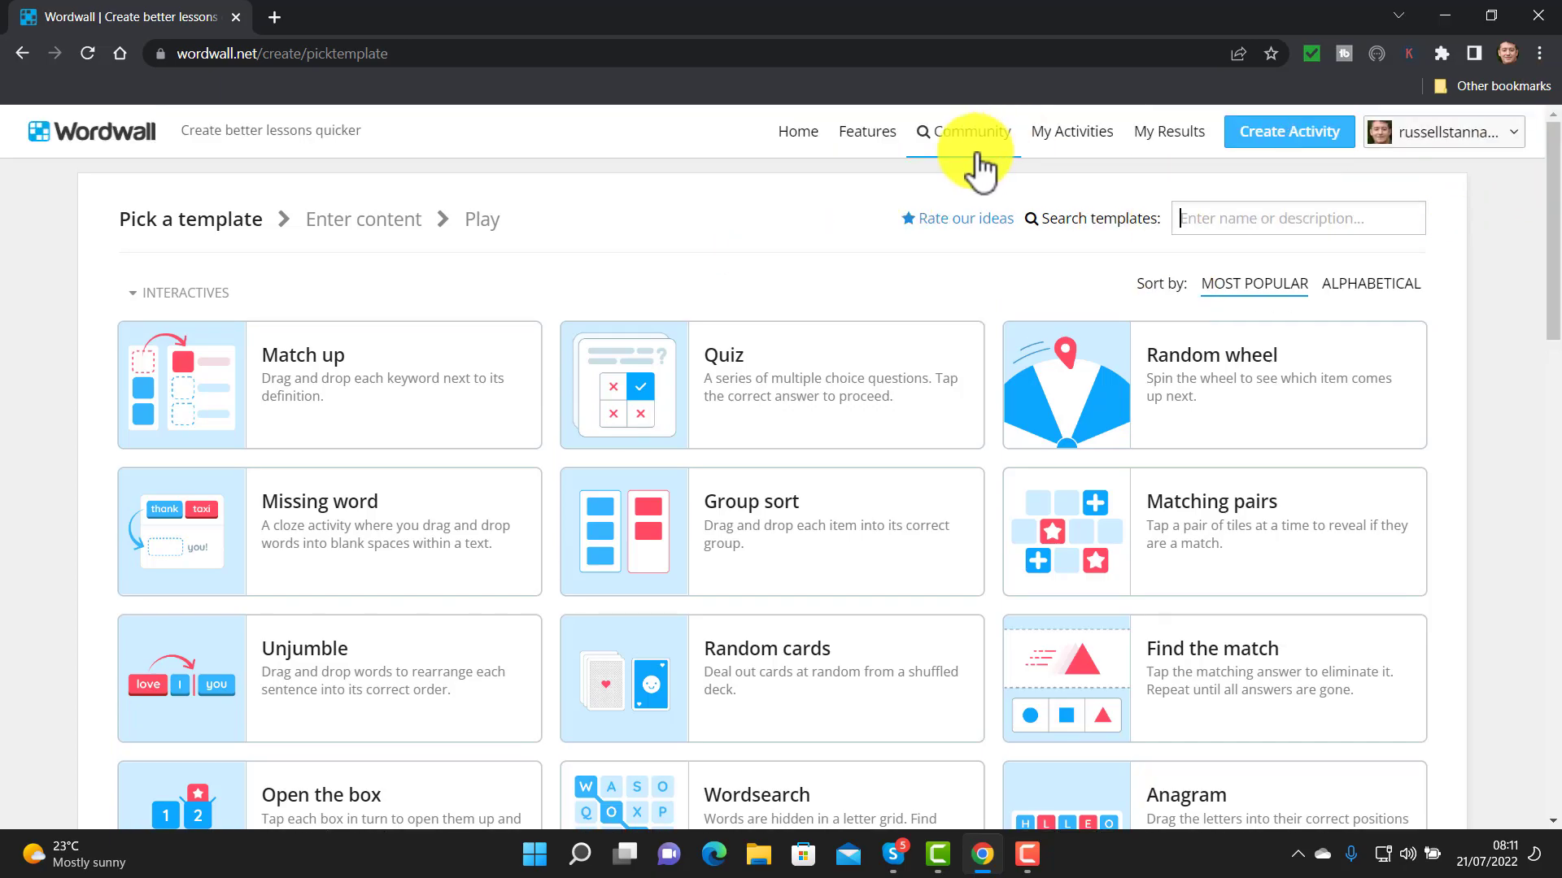
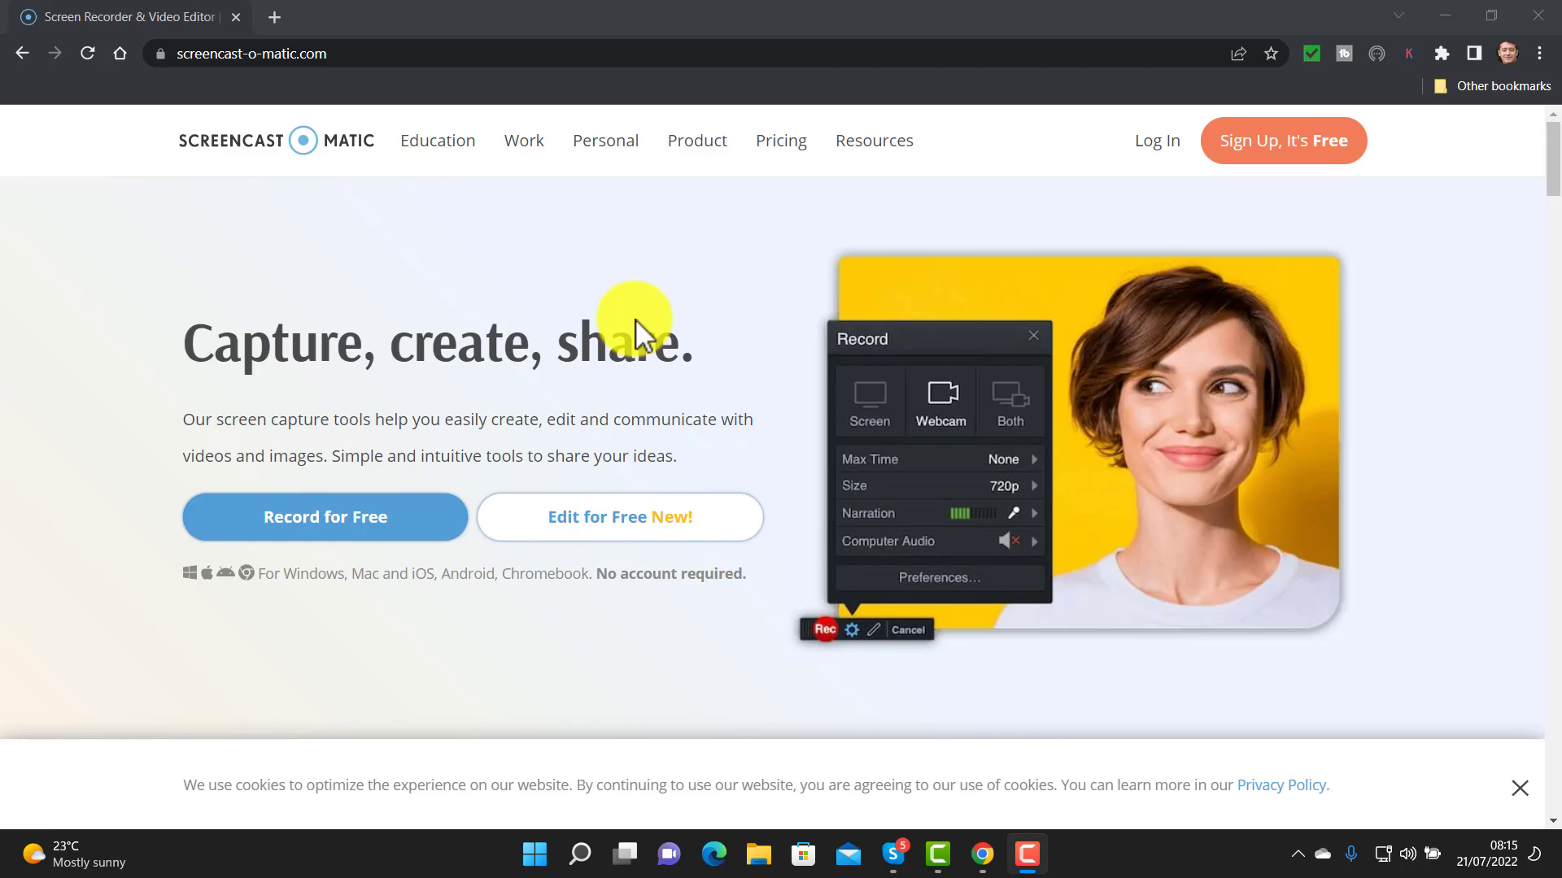
- Download the free screen recorder from the Screencast-O-Matic site and run the downloaded WebLaunchRecorder.exe
{"action": "key", "text": "alt+Left"}
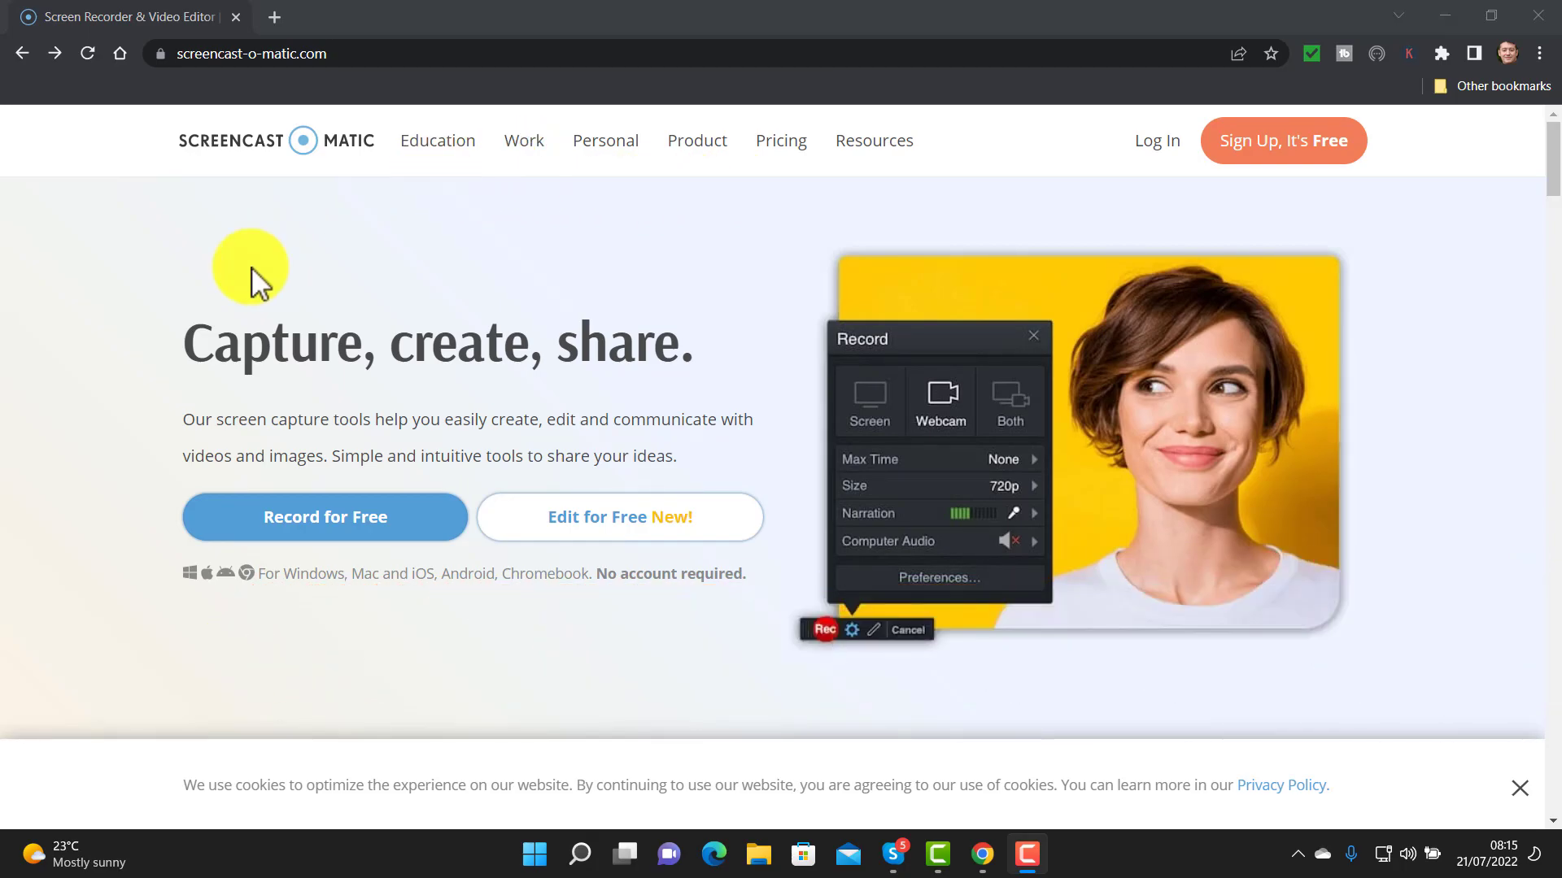
{"action": "left_click", "coordinate": [328, 534]}
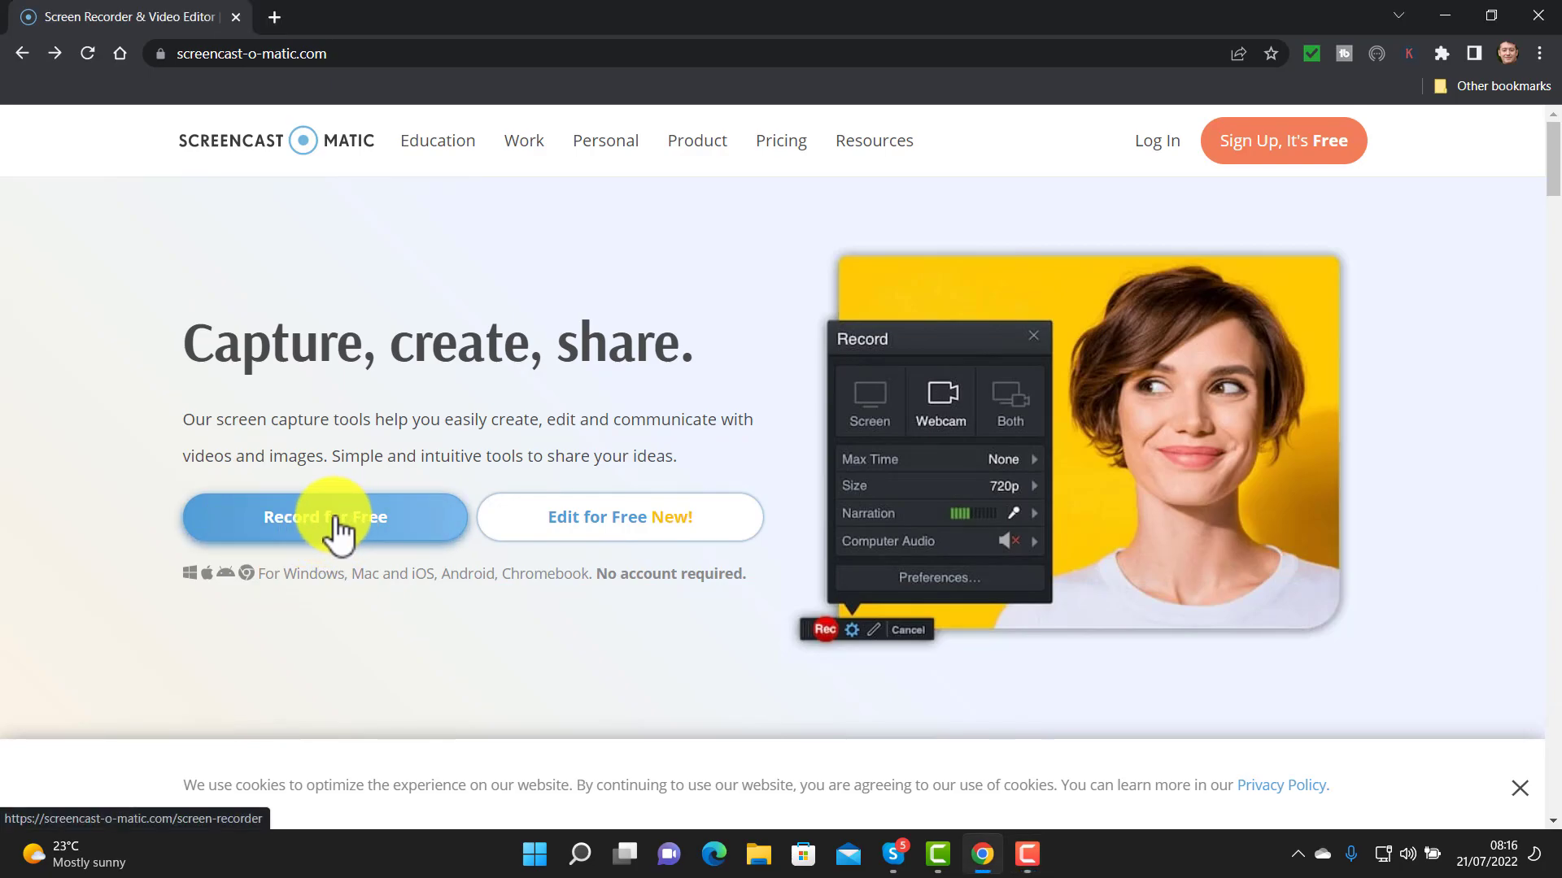
{"action": "left_click", "coordinate": [333, 529]}
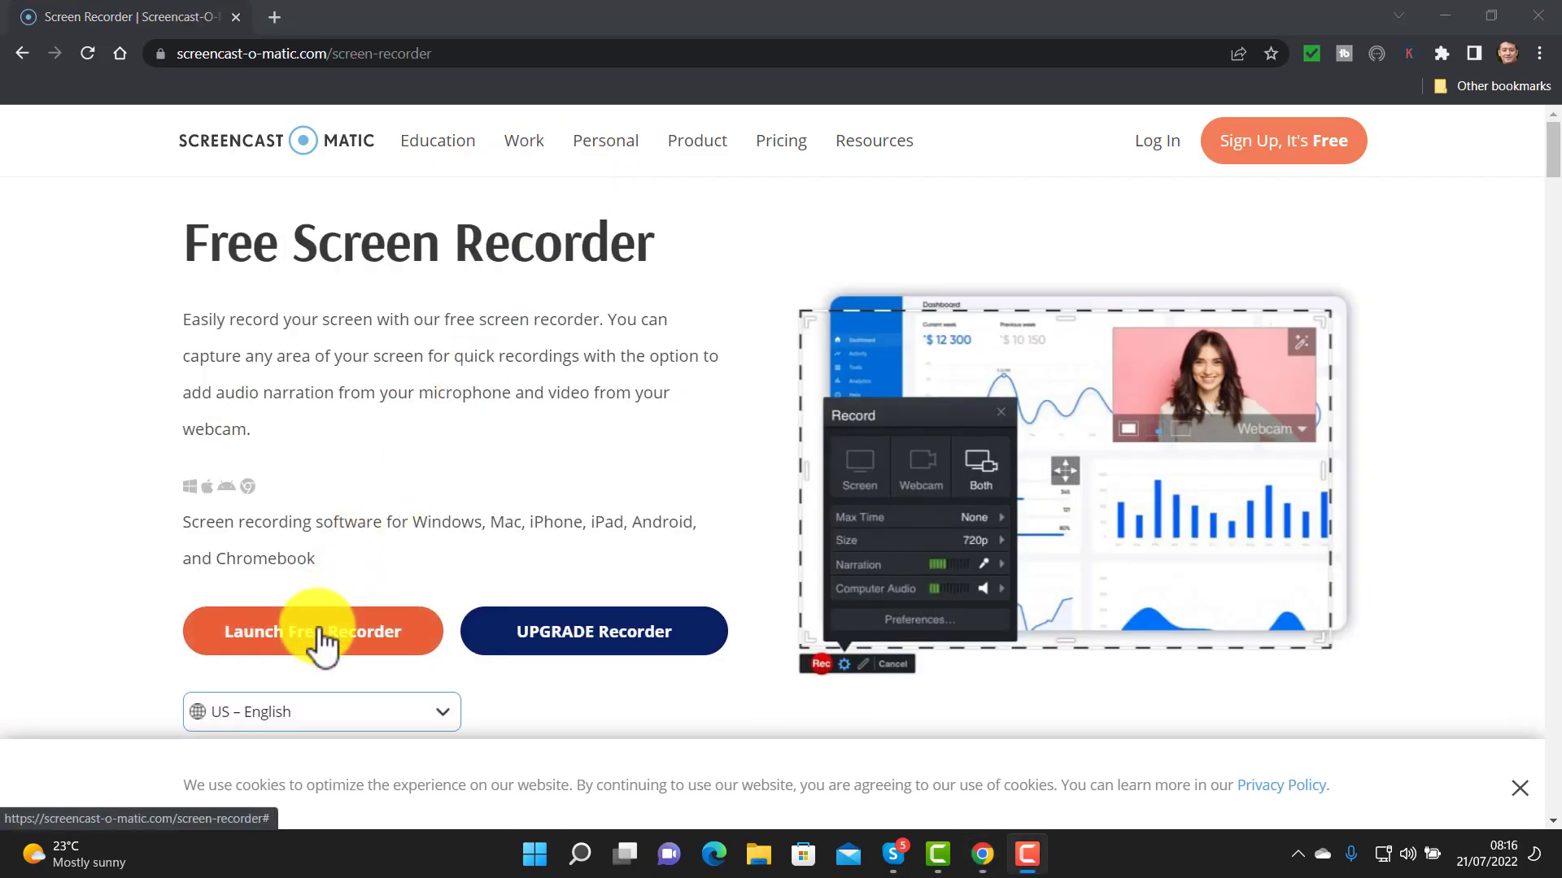
{"action": "left_click", "coordinate": [323, 641]}
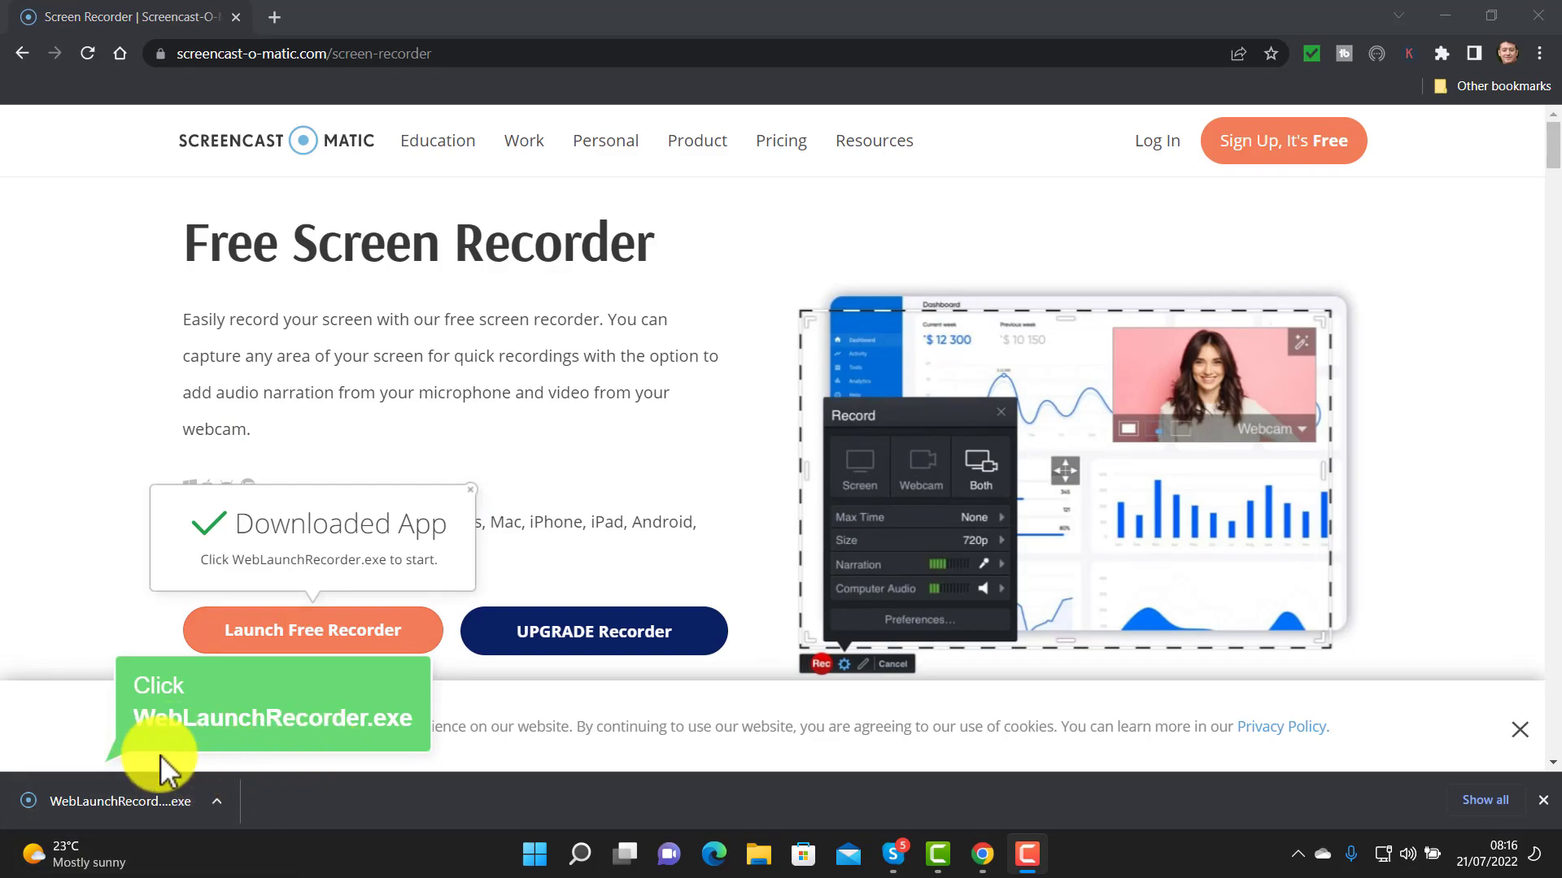
{"action": "left_click", "coordinate": [212, 800]}
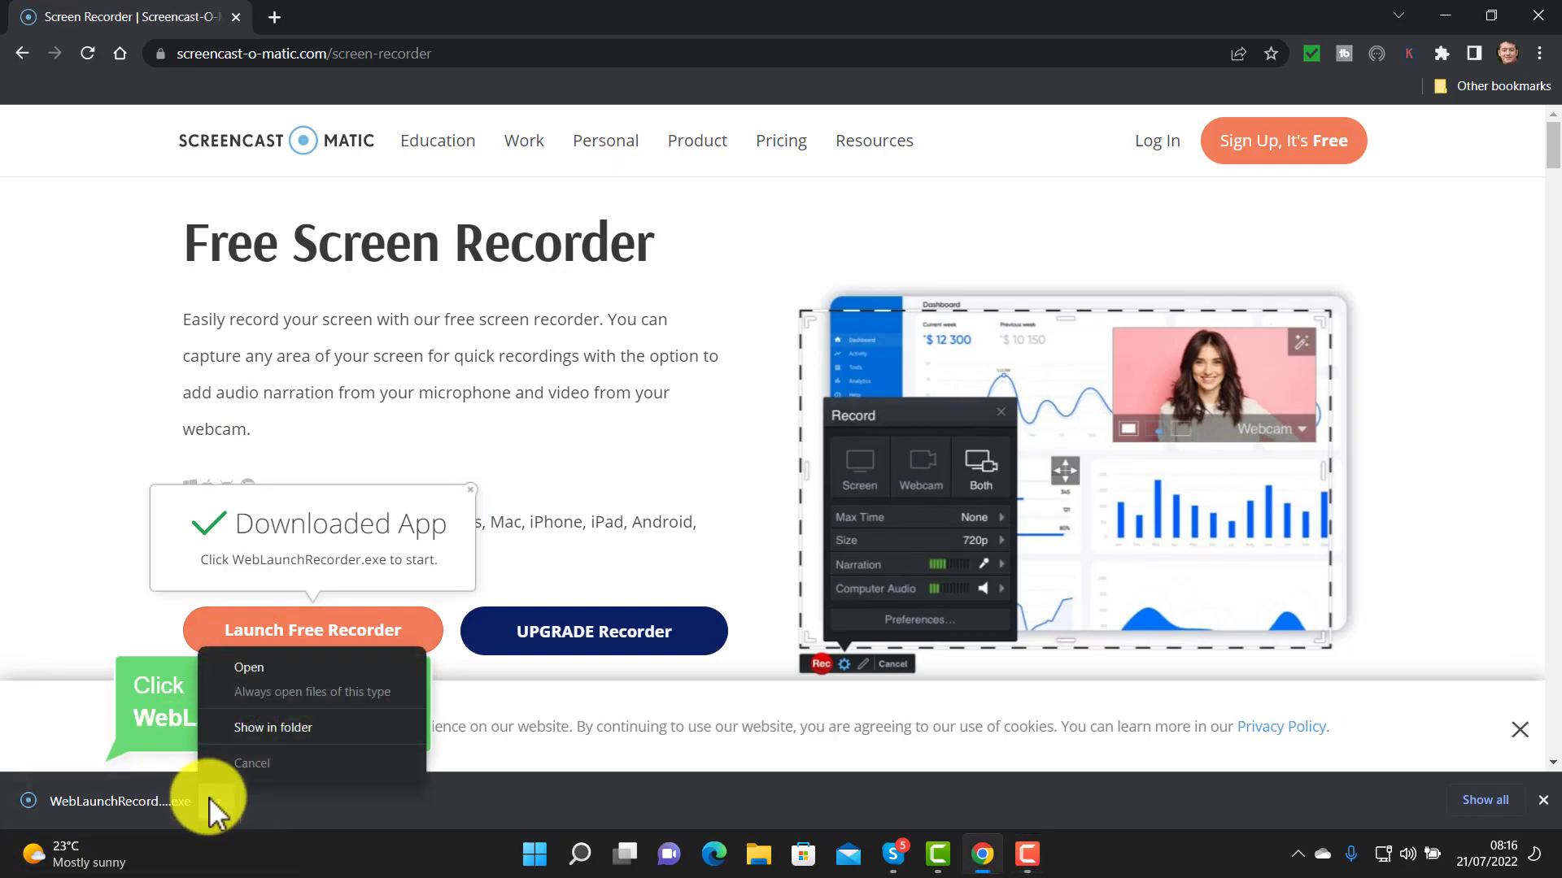
{"action": "left_click", "coordinate": [254, 671]}
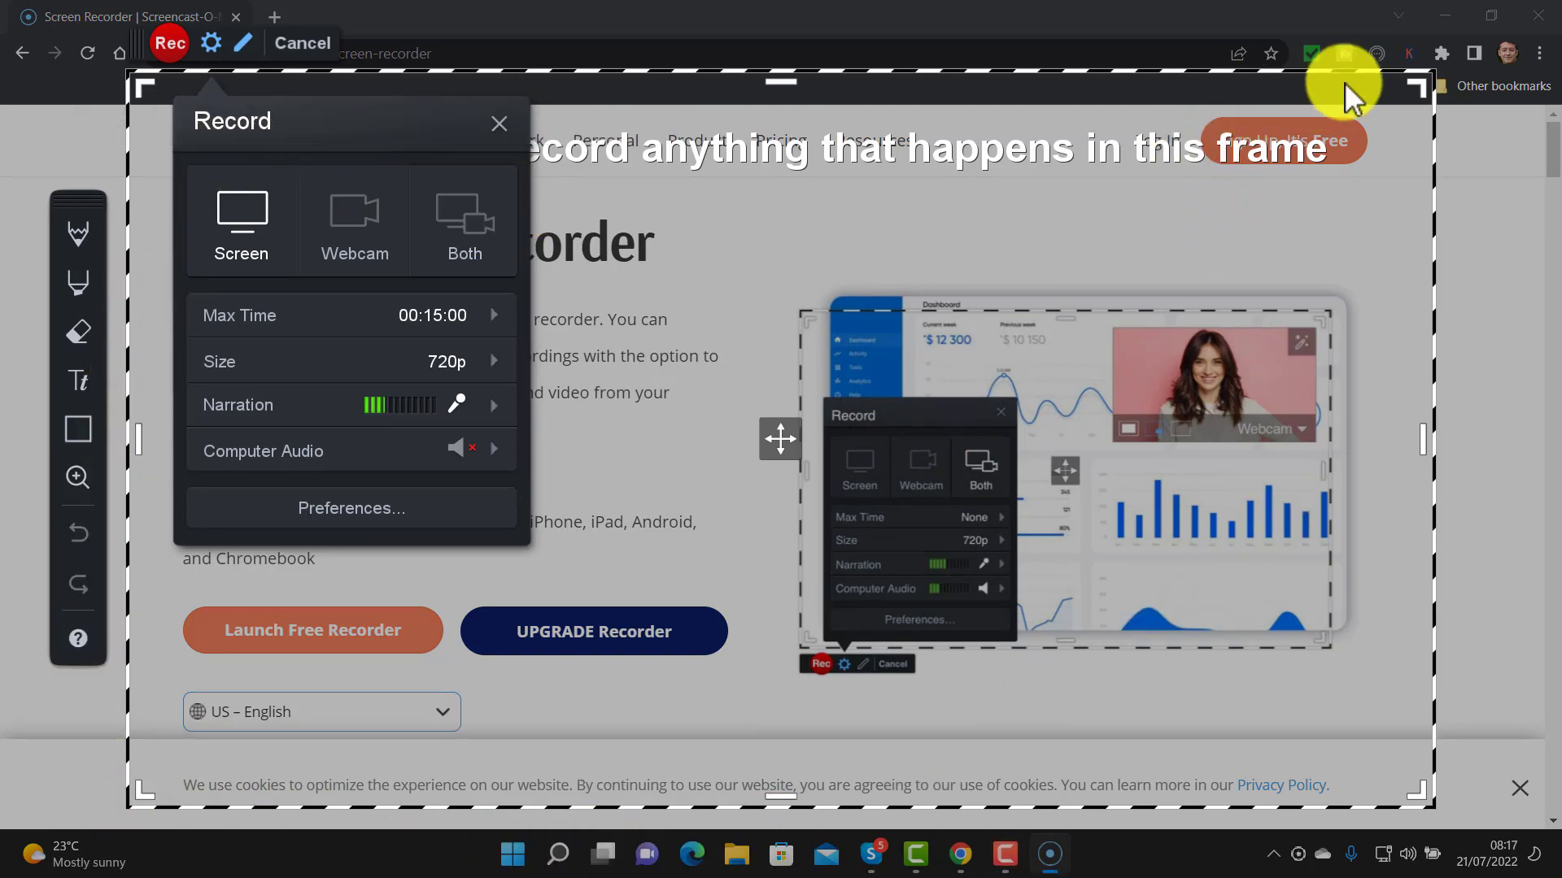
- Shrink the recording frame from its upper corners to about 528 x 579
{"action": "left_click_drag", "start_coordinate": [1412, 80], "coordinate": [953, 90]}
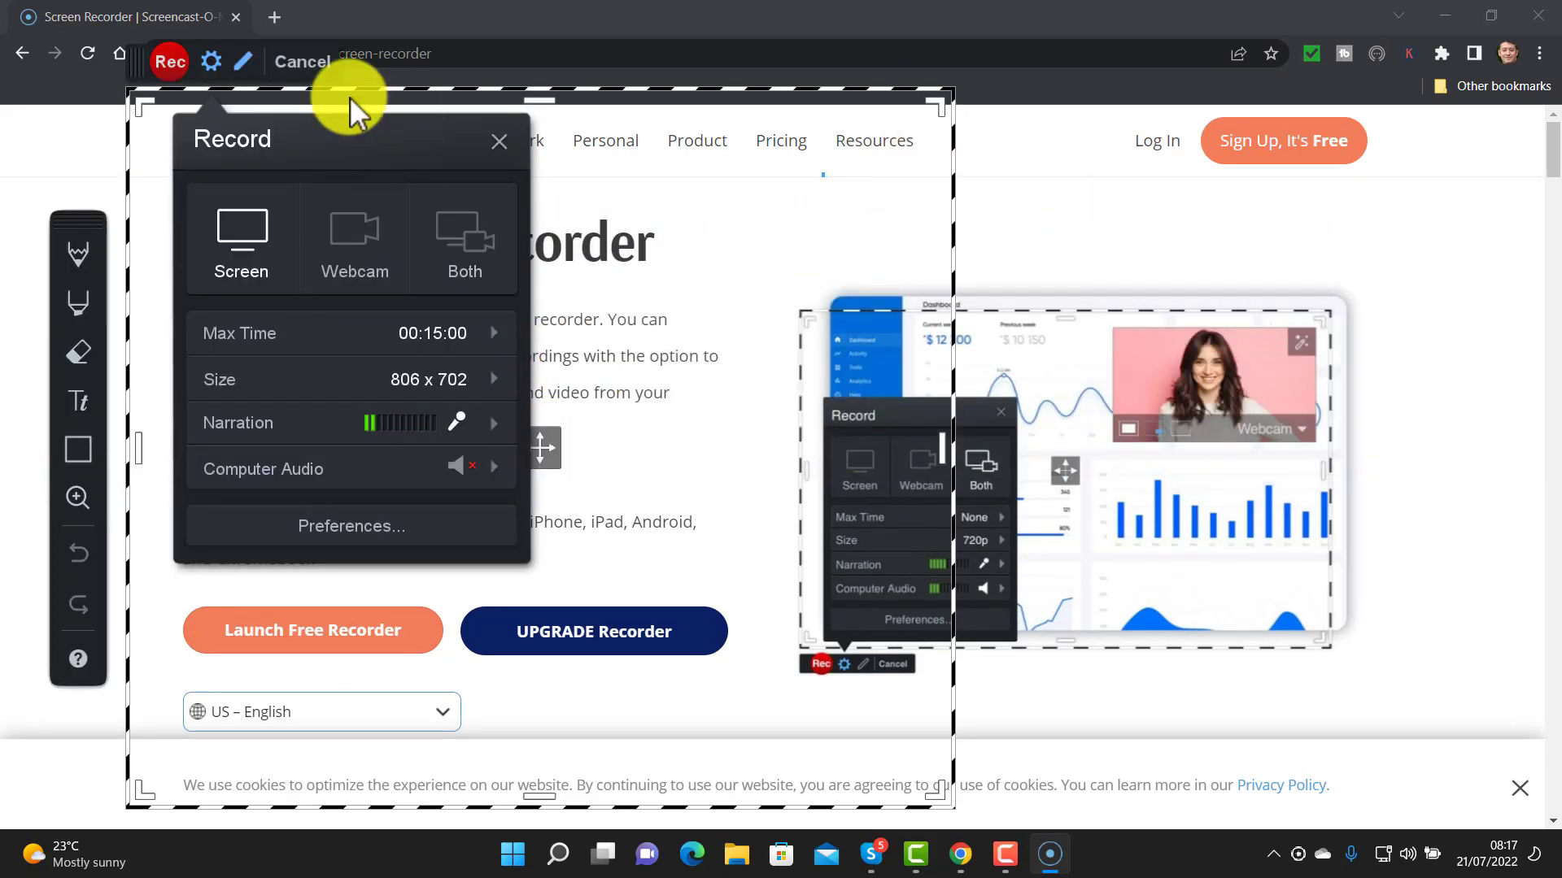
{"action": "left_click_drag", "start_coordinate": [147, 103], "coordinate": [411, 215]}
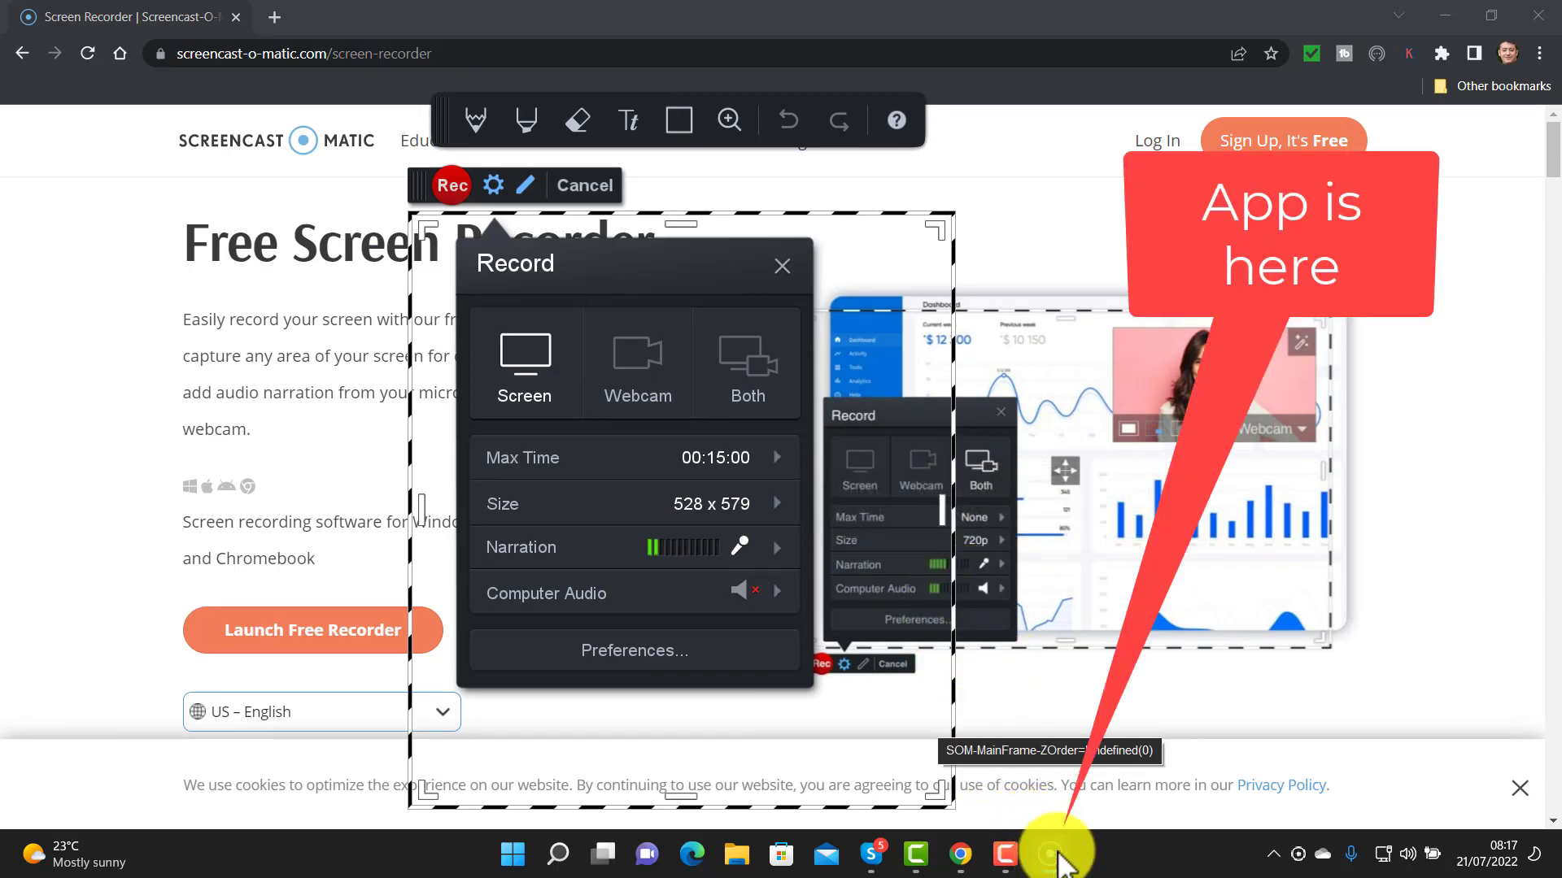
- Minimise the browser and Camtasia windows behind the recorder
{"action": "left_click", "coordinate": [1443, 322]}
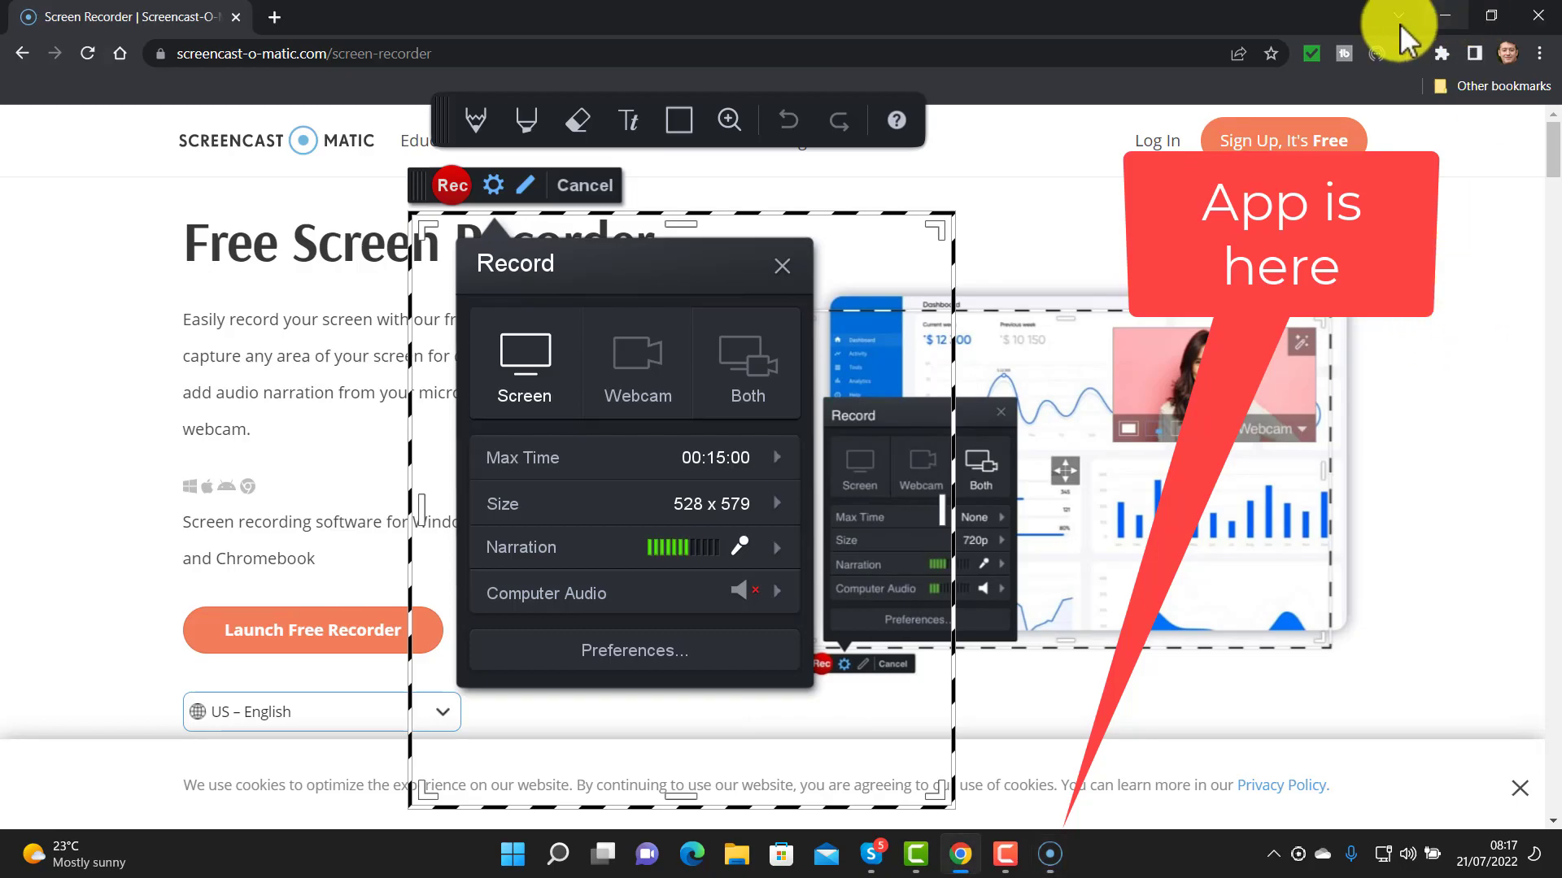
{"action": "left_click", "coordinate": [1446, 15]}
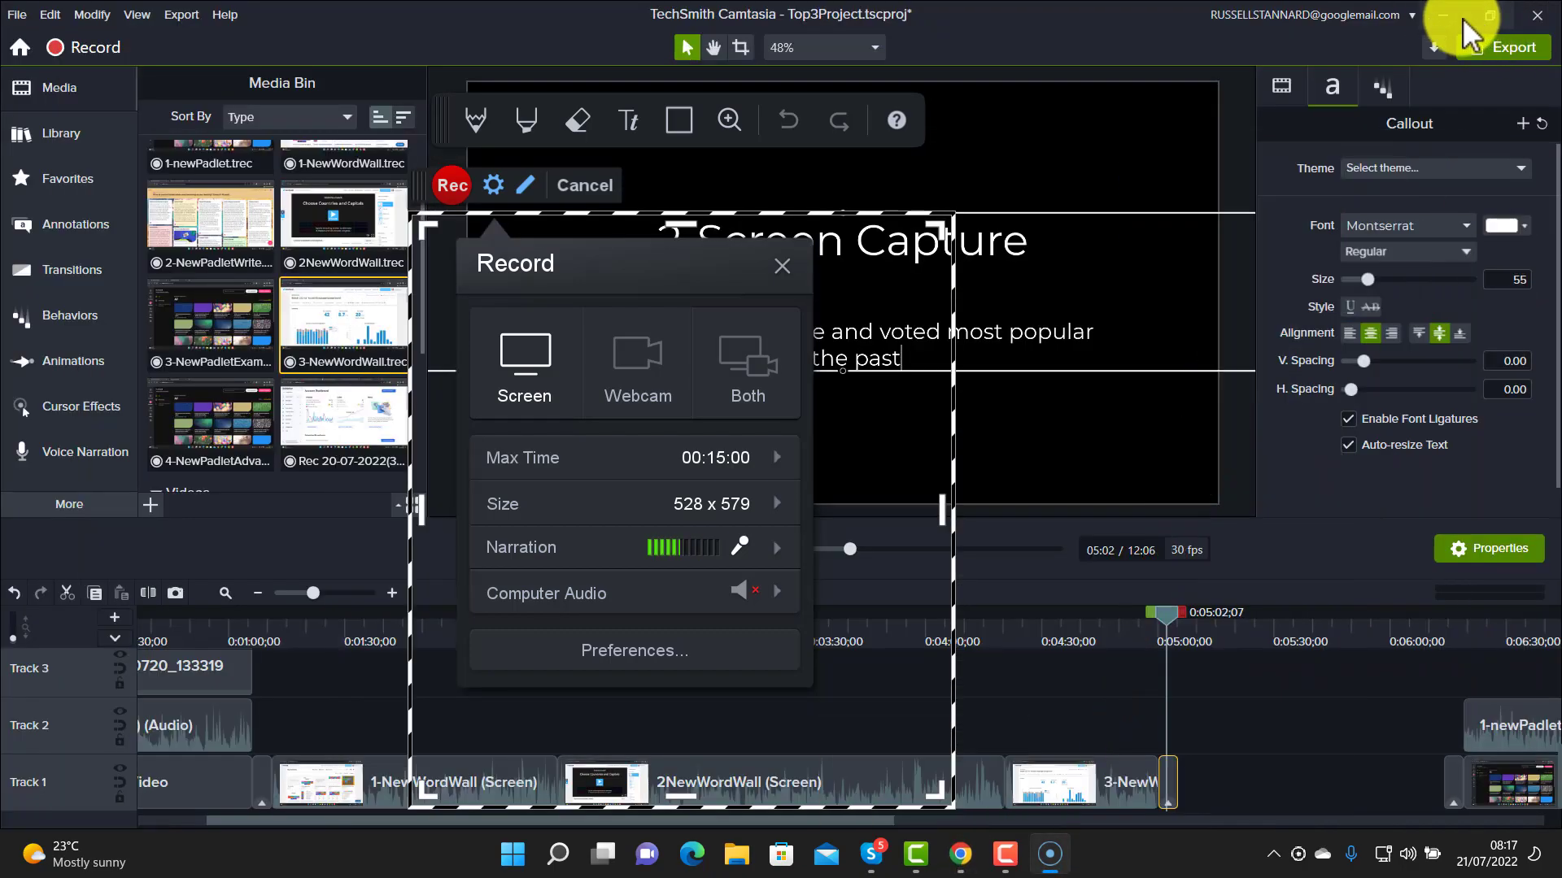
{"action": "left_click", "coordinate": [1445, 15]}
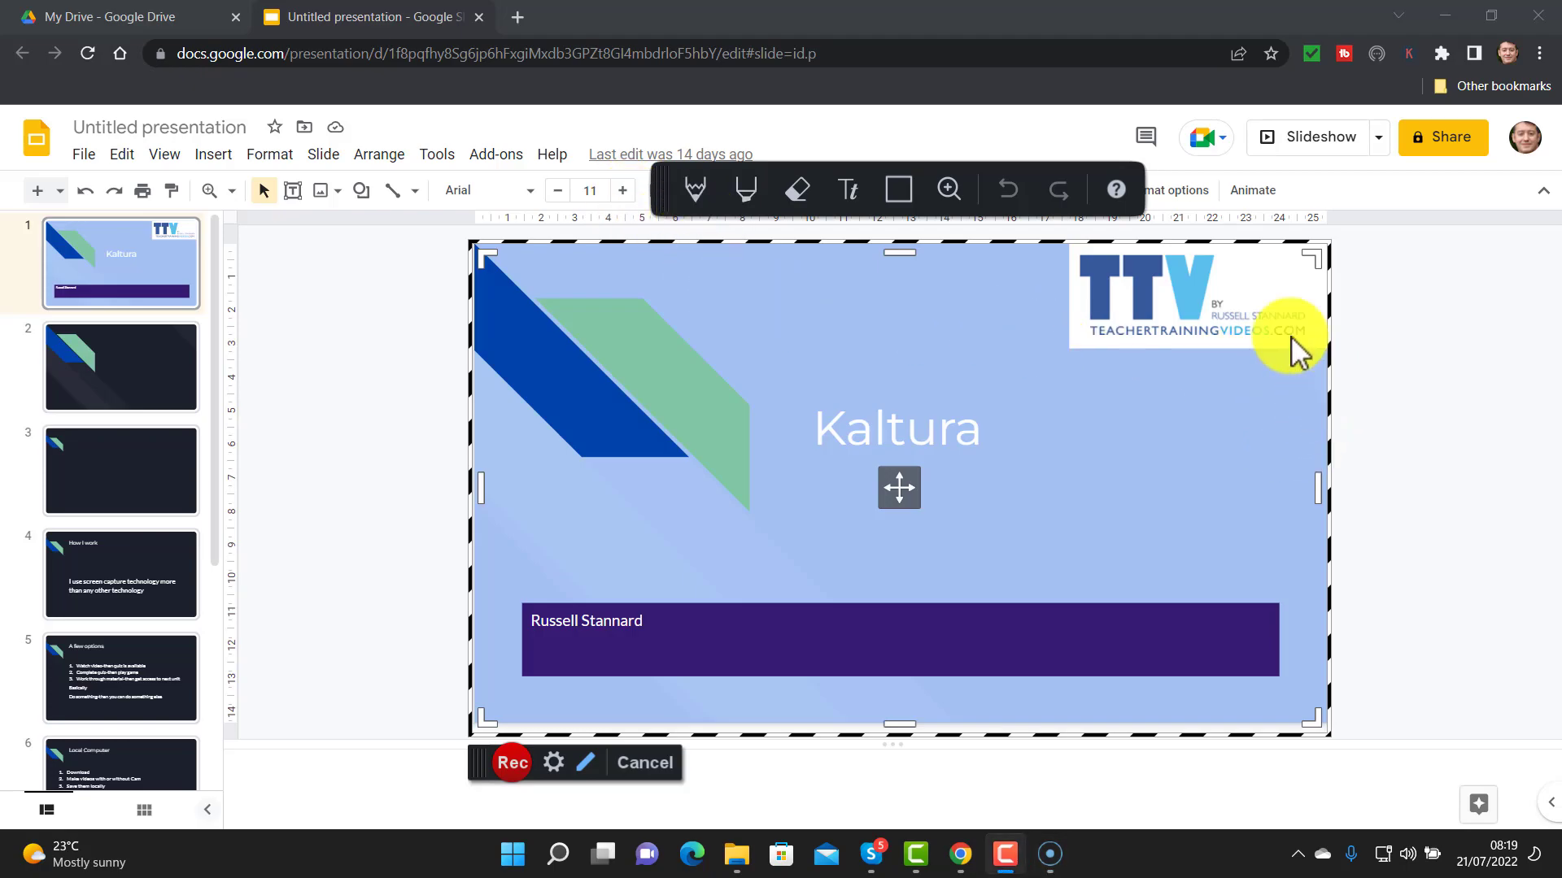
- Fit the recording frame to the Kaltura title slide at about 832 x 480 and review the recording settings
{"action": "mouse_move", "coordinate": [479, 491]}
{"action": "left_mouse_down"}
{"action": "mouse_move", "coordinate": [411, 488]}
{"action": "mouse_move", "coordinate": [486, 491]}
{"action": "left_mouse_up"}
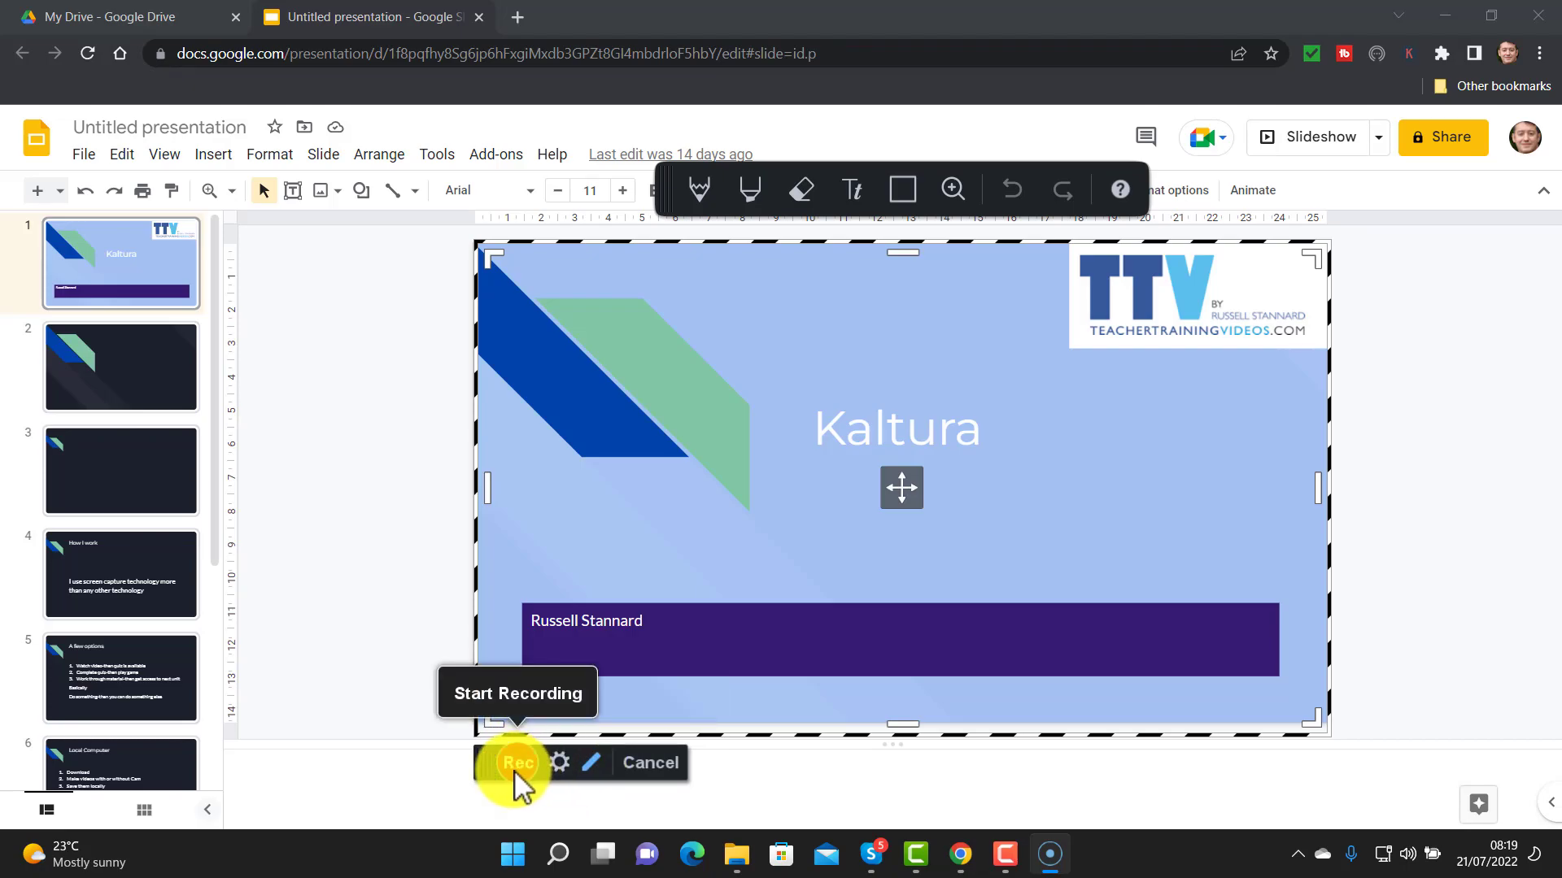
{"action": "left_click", "coordinate": [558, 764]}
{"action": "mouse_move", "coordinate": [798, 611]}
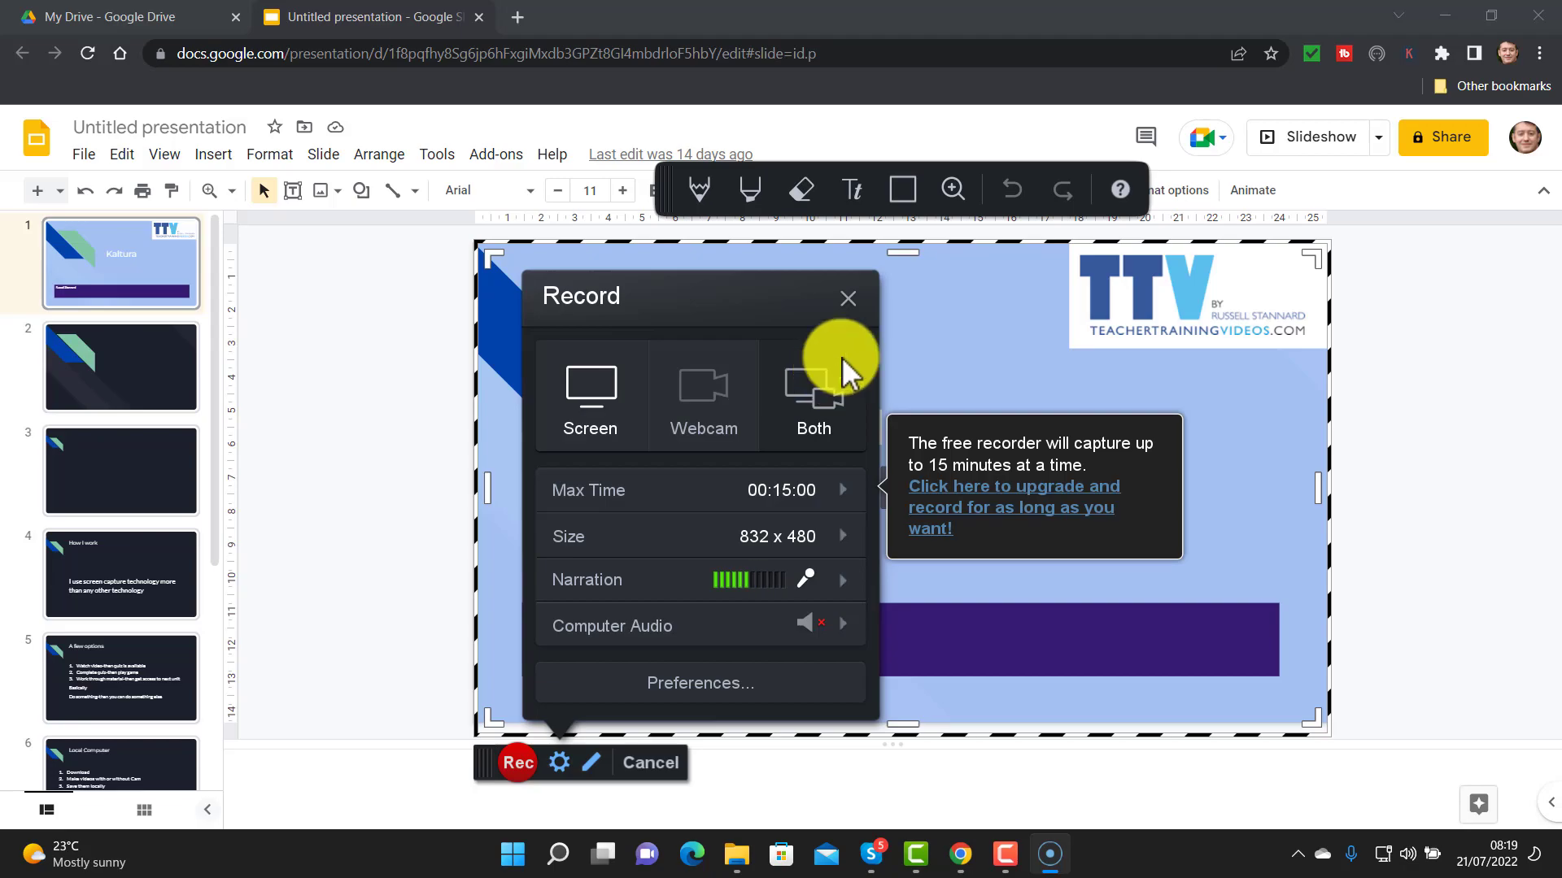
{"action": "left_click", "coordinate": [847, 298]}
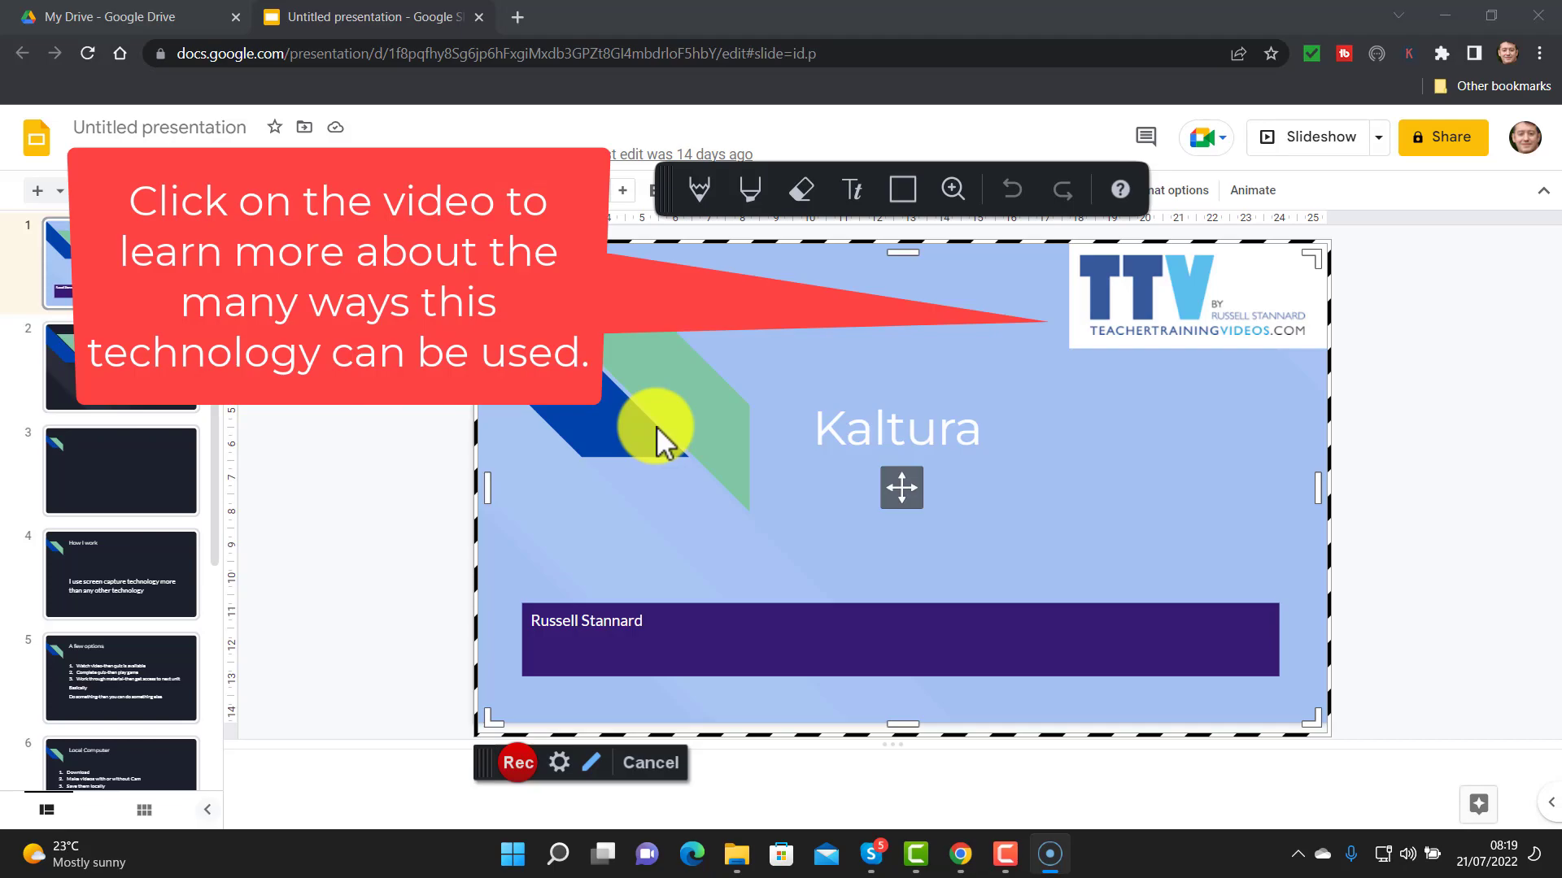
- Record the title slide for about 4 seconds, pause the recording and switch to the second slide
{"action": "left_click", "coordinate": [514, 765]}
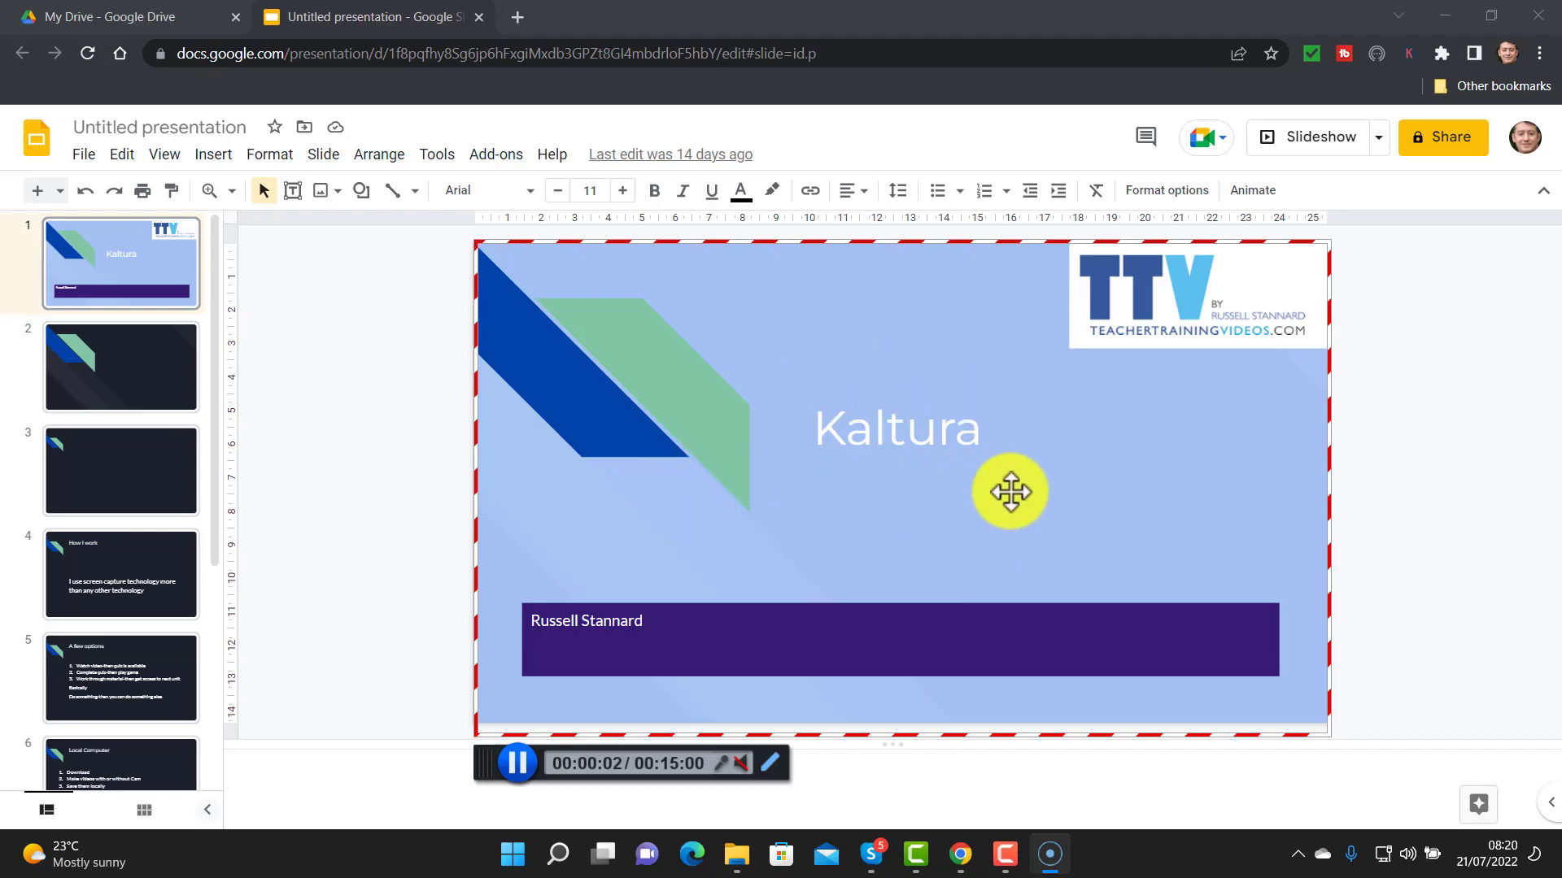
{"action": "left_click", "coordinate": [521, 762]}
{"action": "left_click", "coordinate": [119, 392]}
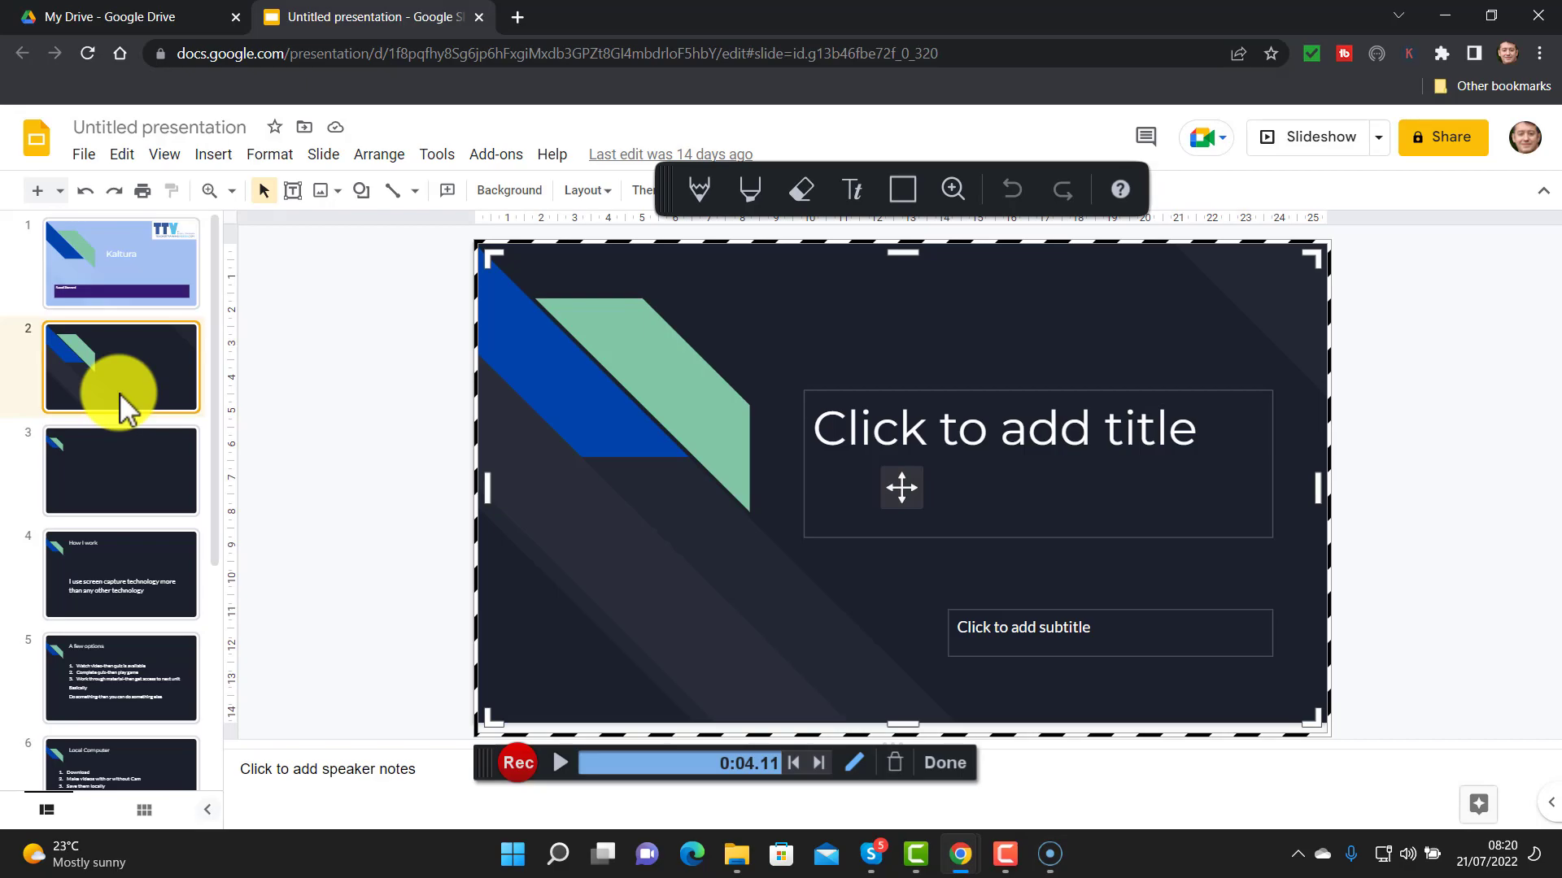
- Switch to the "How I work" slide, resume the recording for about 3 seconds and pause it
{"action": "left_click", "coordinate": [133, 574]}
{"action": "left_click", "coordinate": [518, 760]}
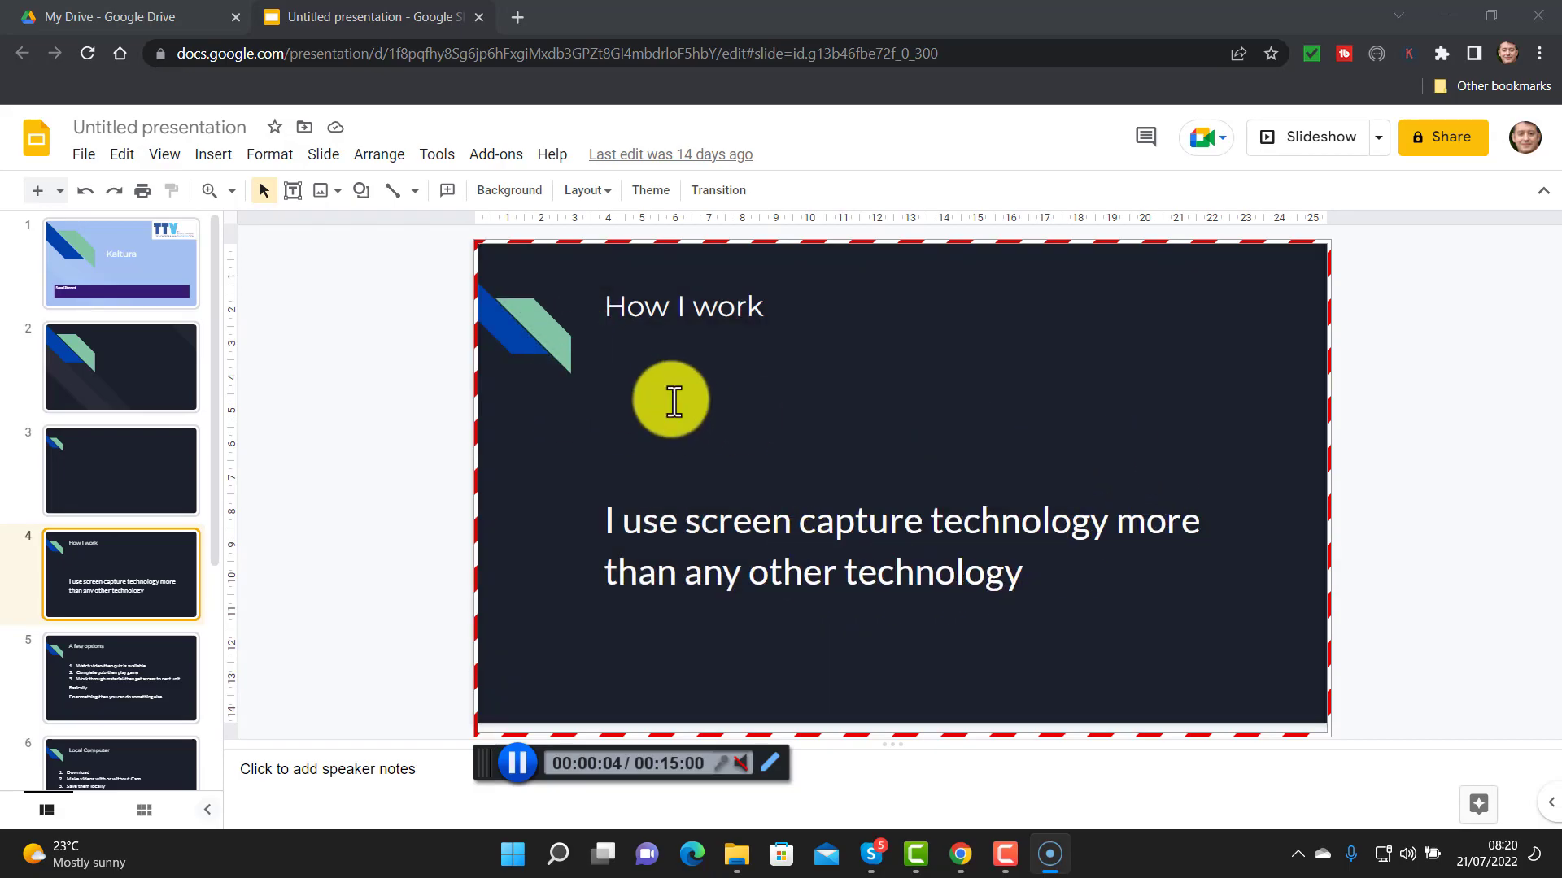
{"action": "left_click", "coordinate": [524, 767]}
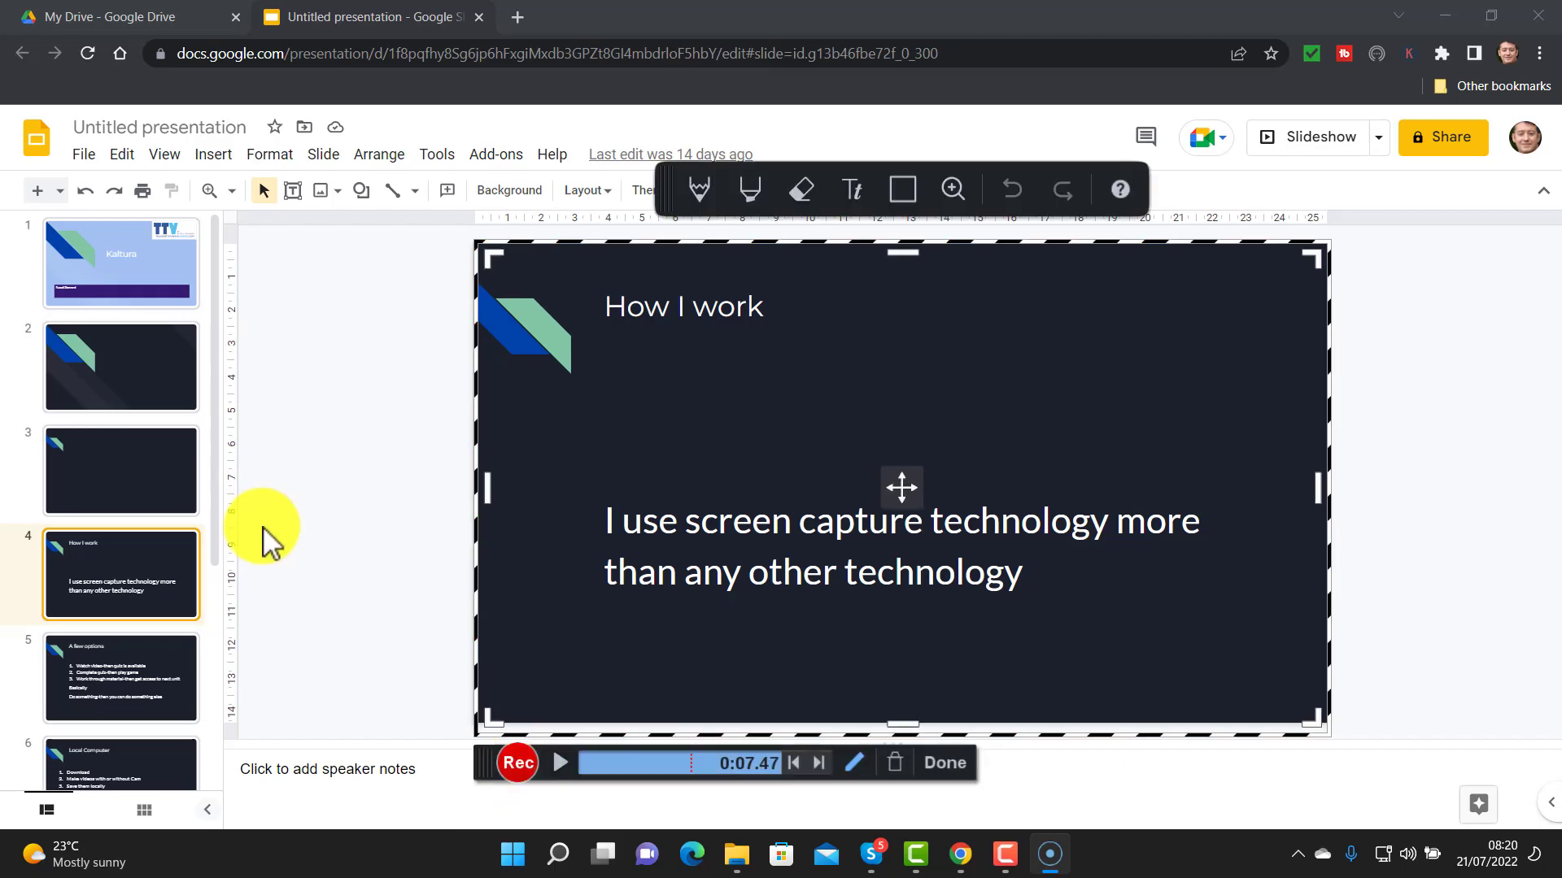
- Switch to the "A few options" slide, record it for about 2 seconds and pause the recording
{"action": "left_click", "coordinate": [115, 671]}
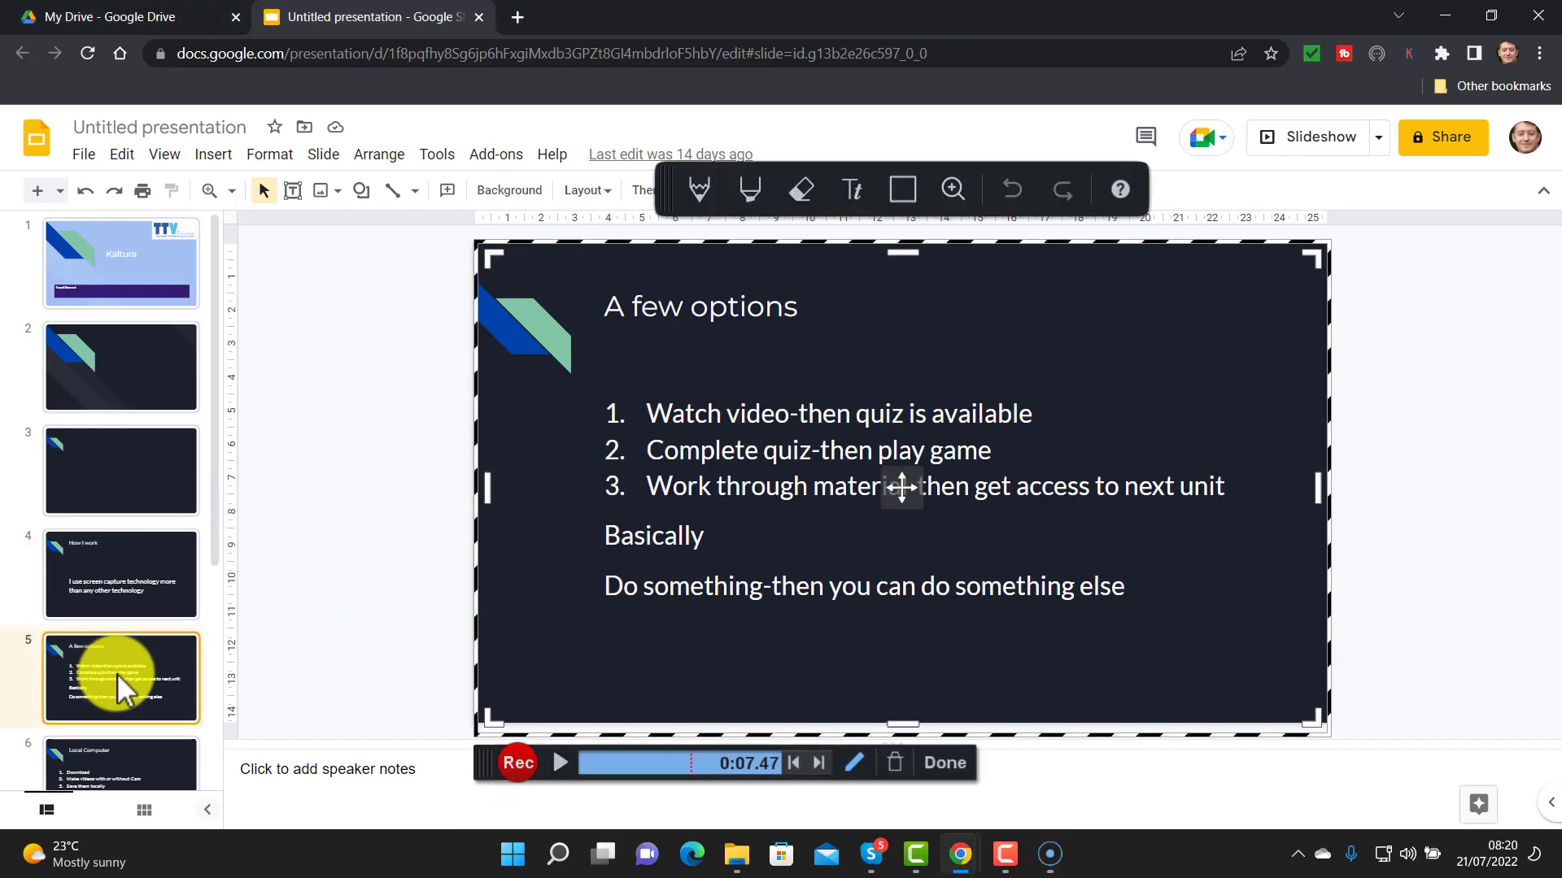
{"action": "left_click", "coordinate": [519, 763]}
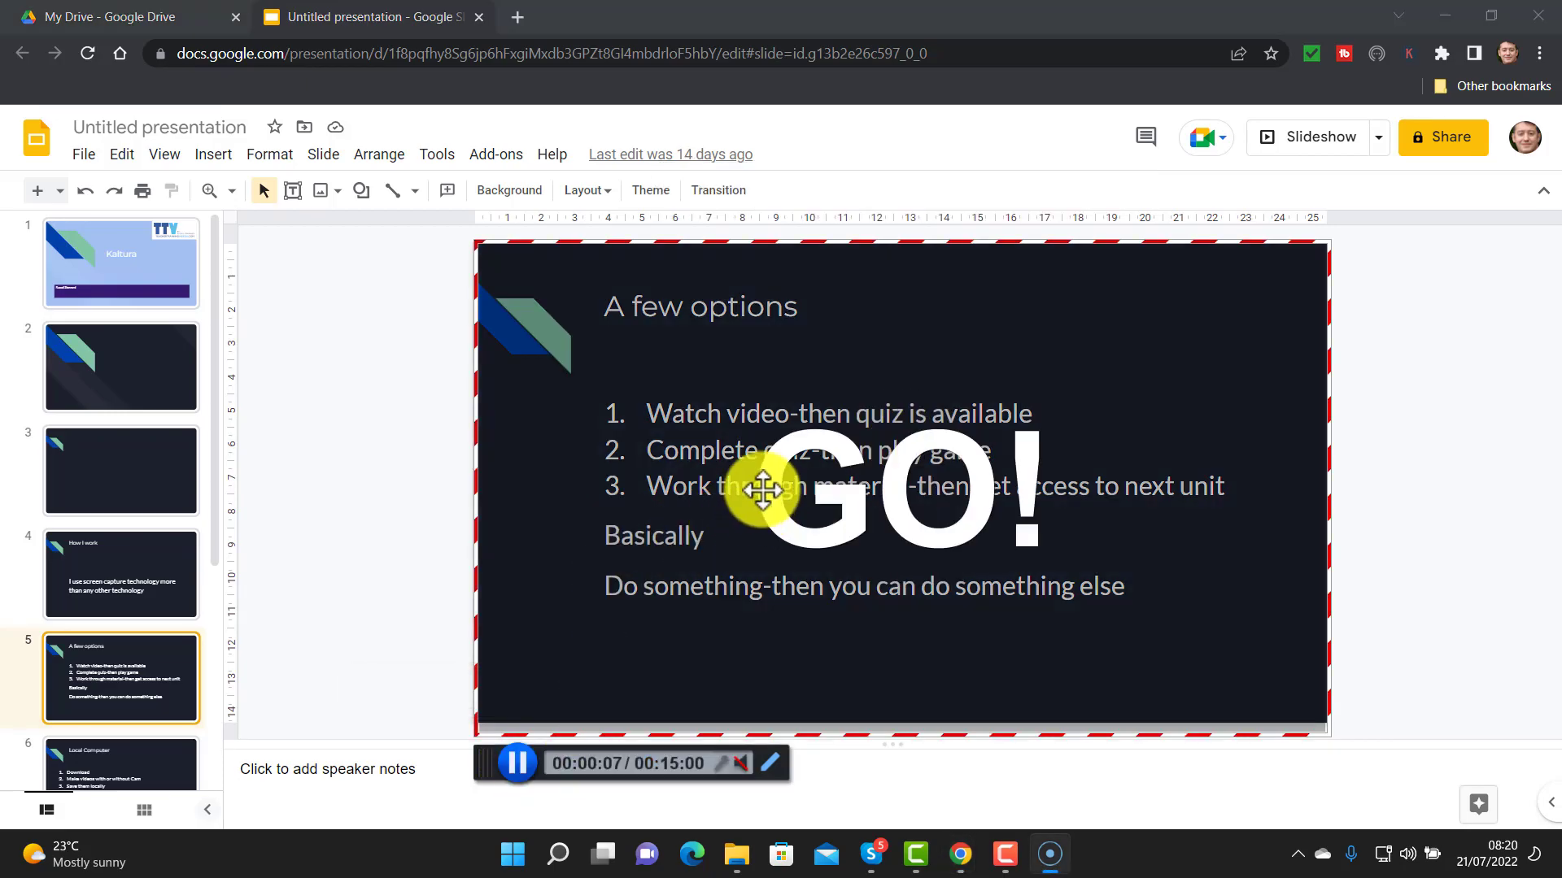
{"action": "left_click", "coordinate": [519, 763]}
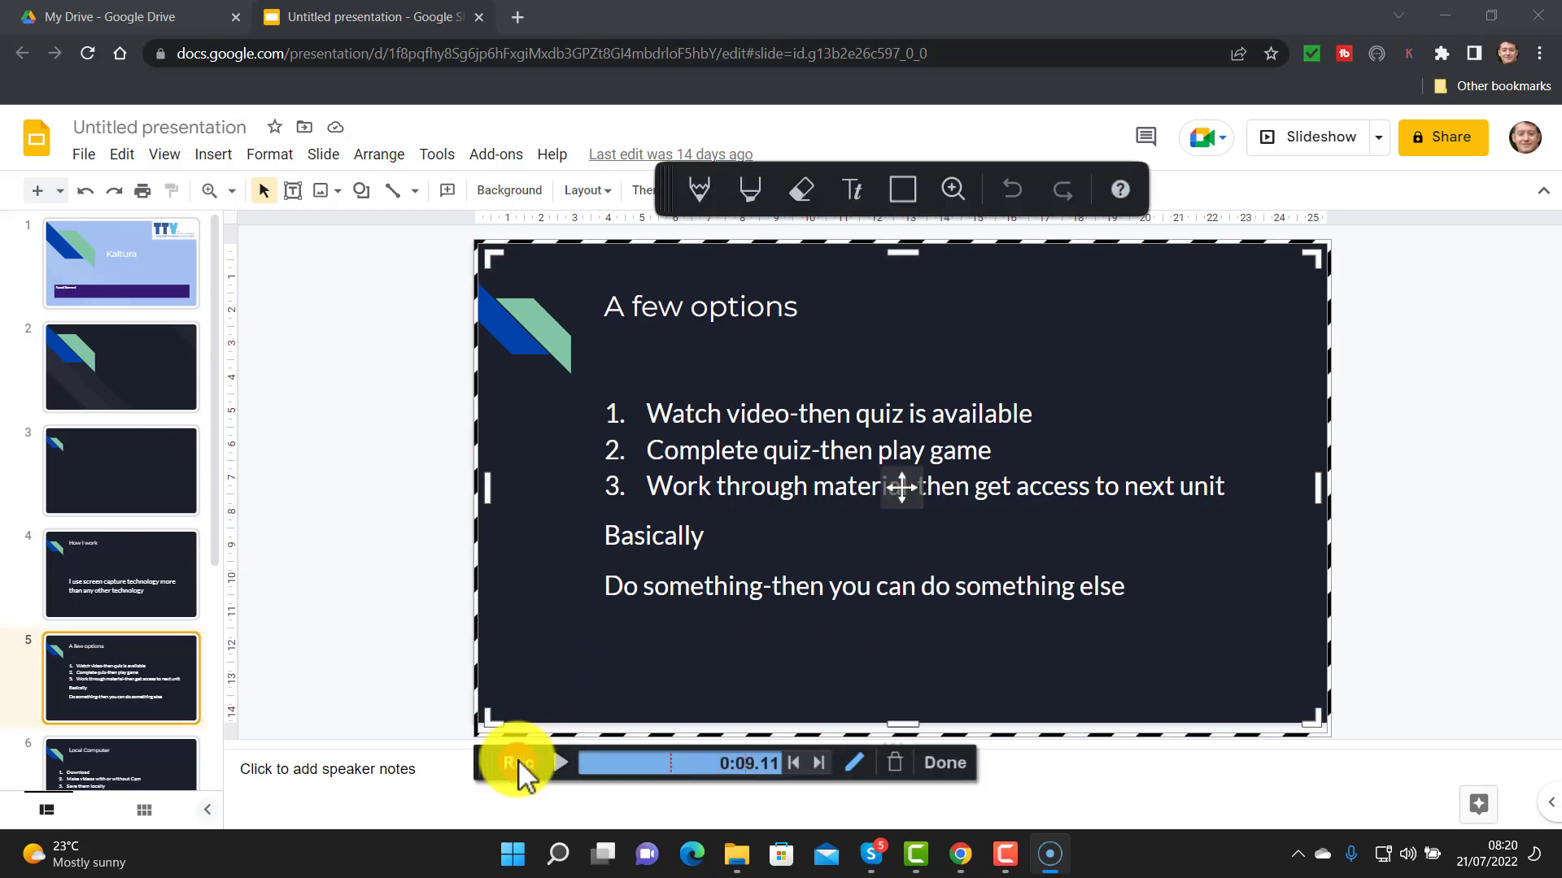
- Finish the recording and play it back in the Screencast-O-Matic preview
{"action": "left_click", "coordinate": [953, 766]}
{"action": "left_click", "coordinate": [865, 592]}
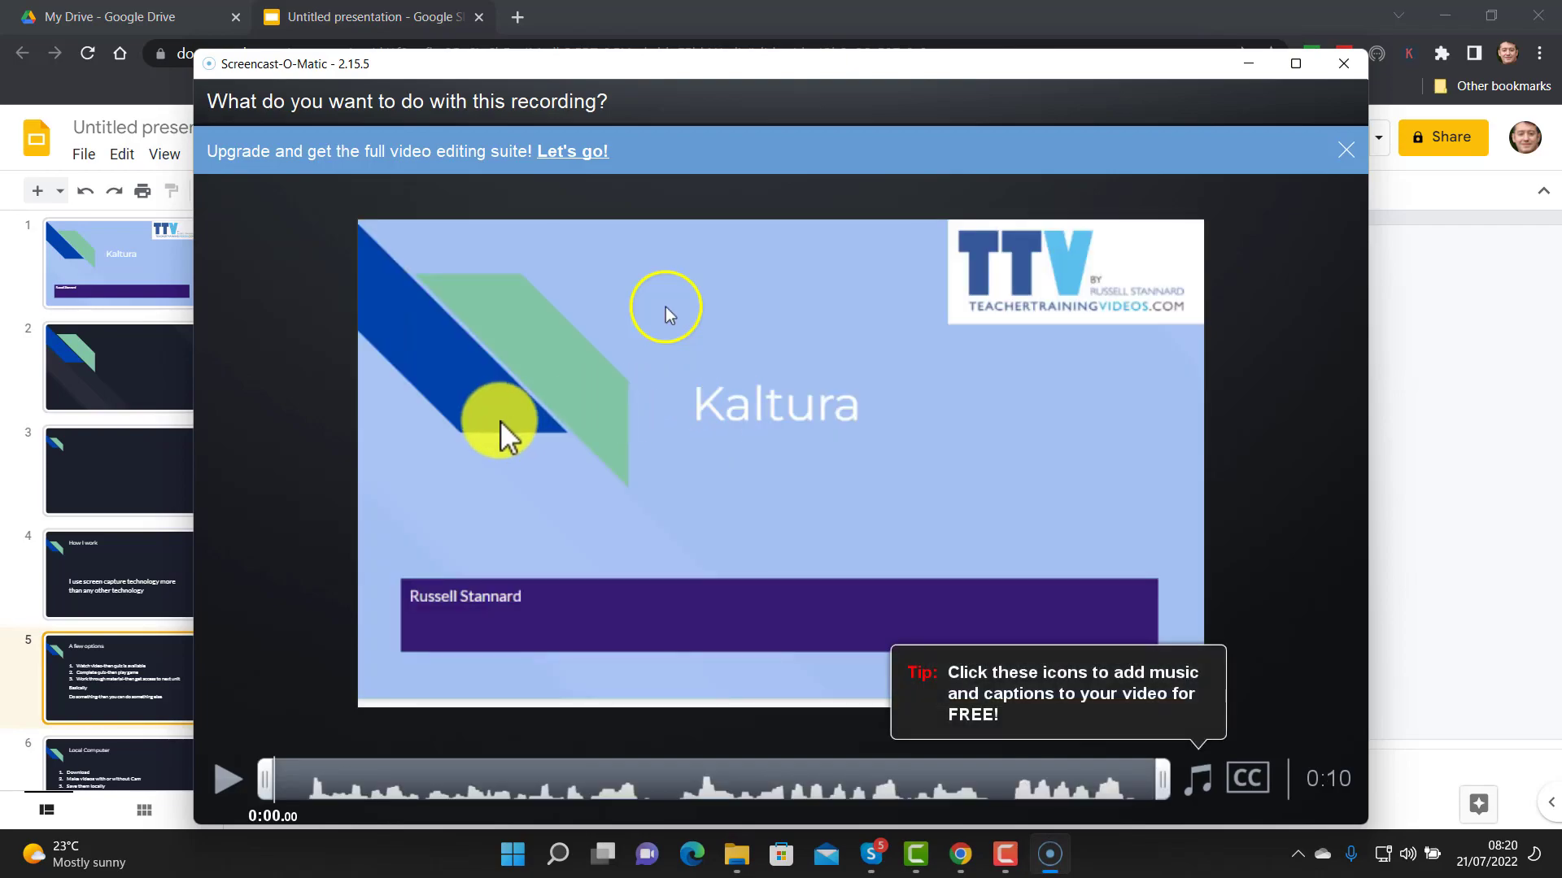
{"action": "left_click", "coordinate": [216, 786]}
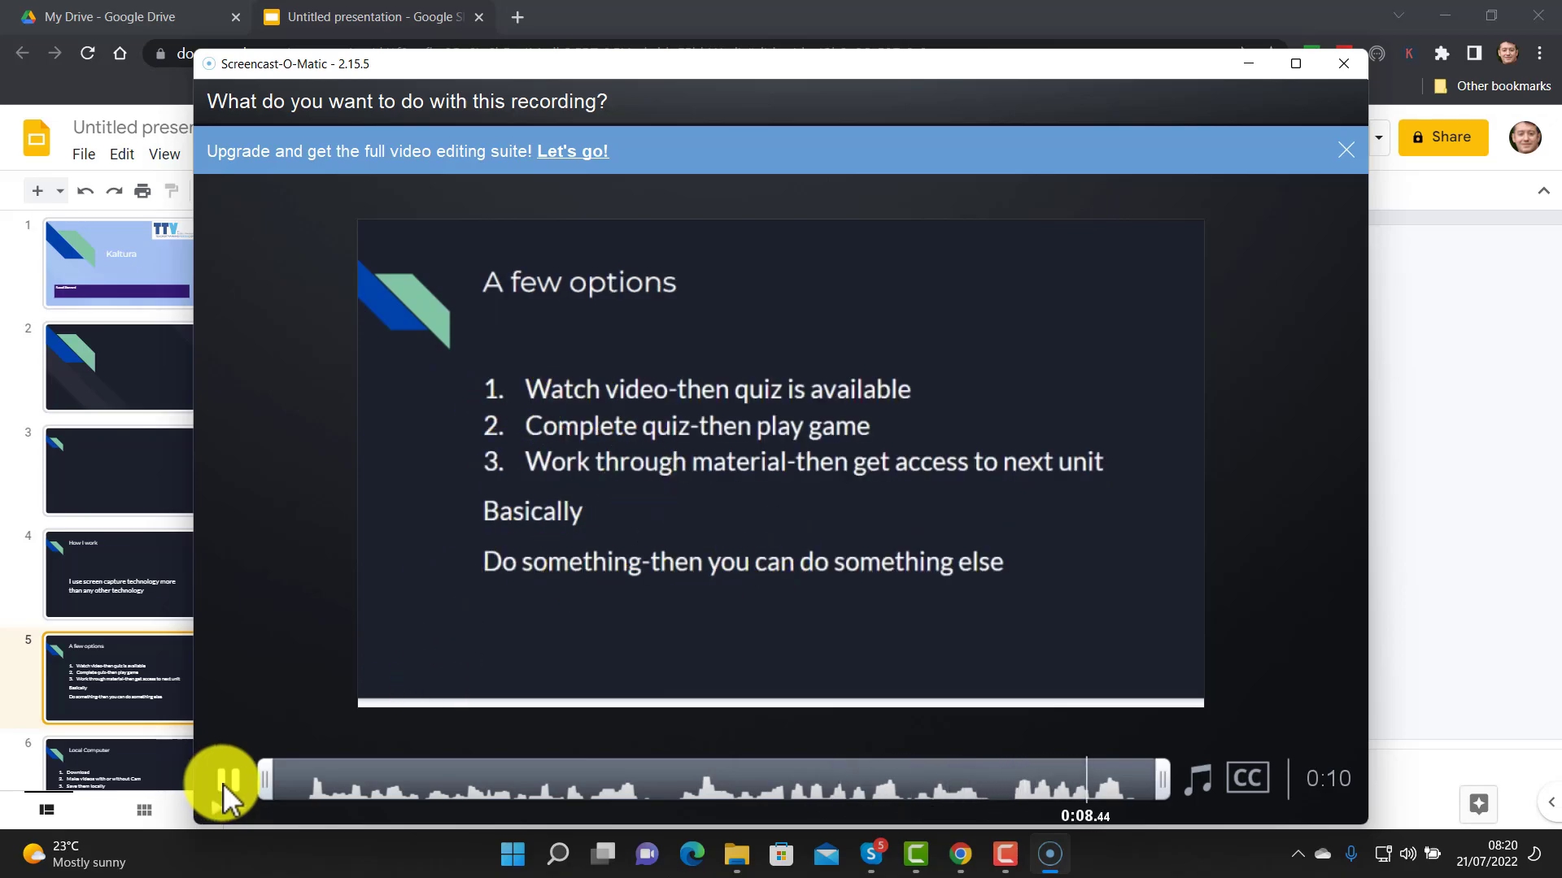
{"action": "left_click", "coordinate": [223, 783]}
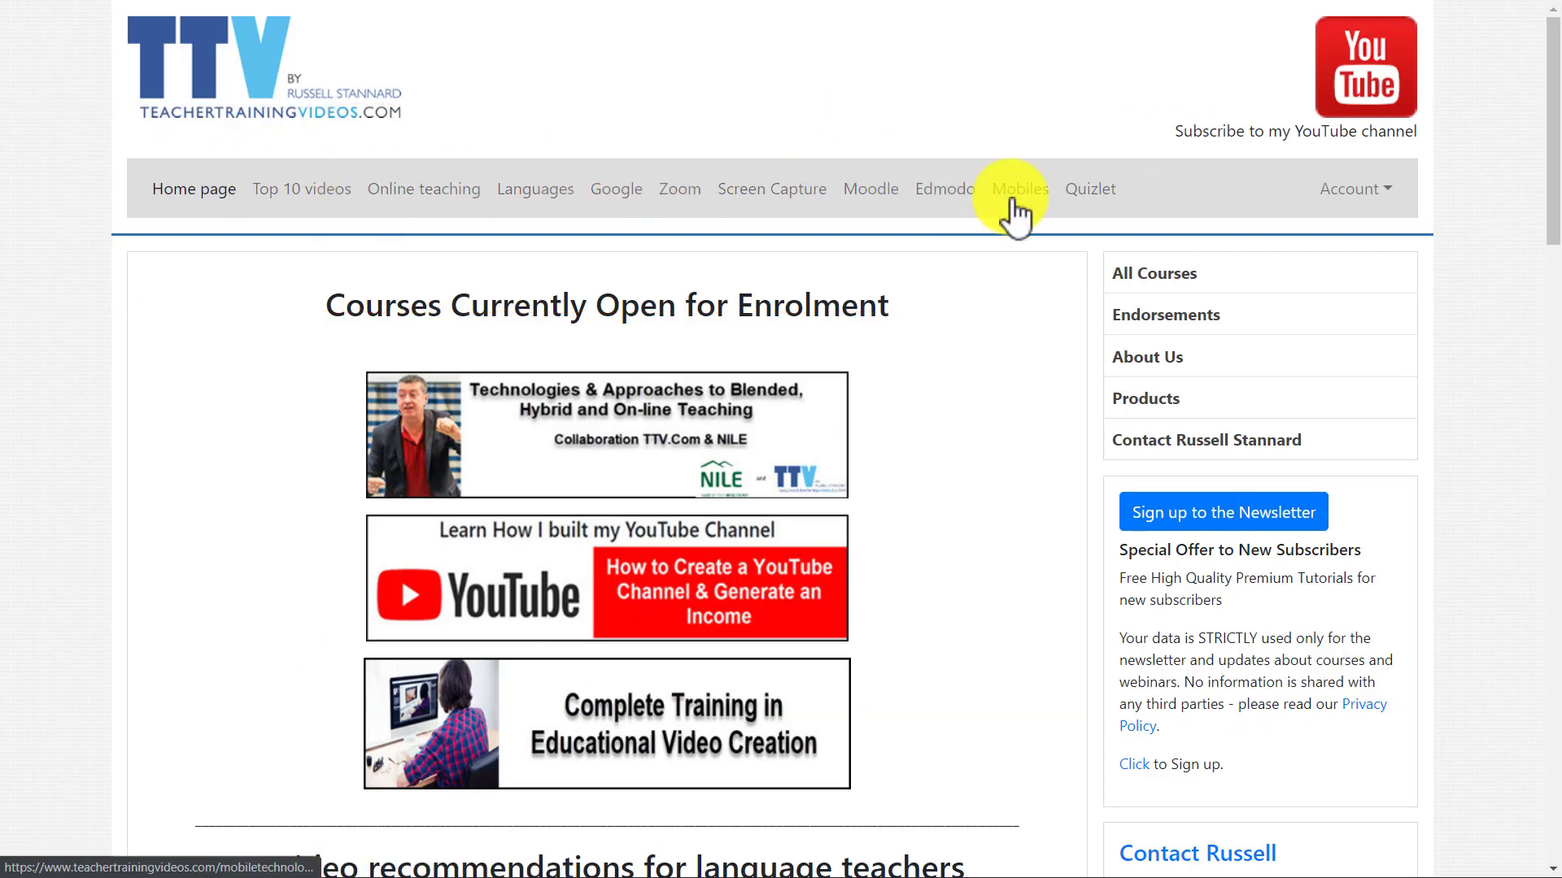
{"action": "mouse_move", "coordinate": [1547, 213]}
{"action": "left_mouse_down"}
{"action": "mouse_move", "coordinate": [1551, 505]}
{"action": "mouse_move", "coordinate": [1533, 184]}
{"action": "left_mouse_up"}
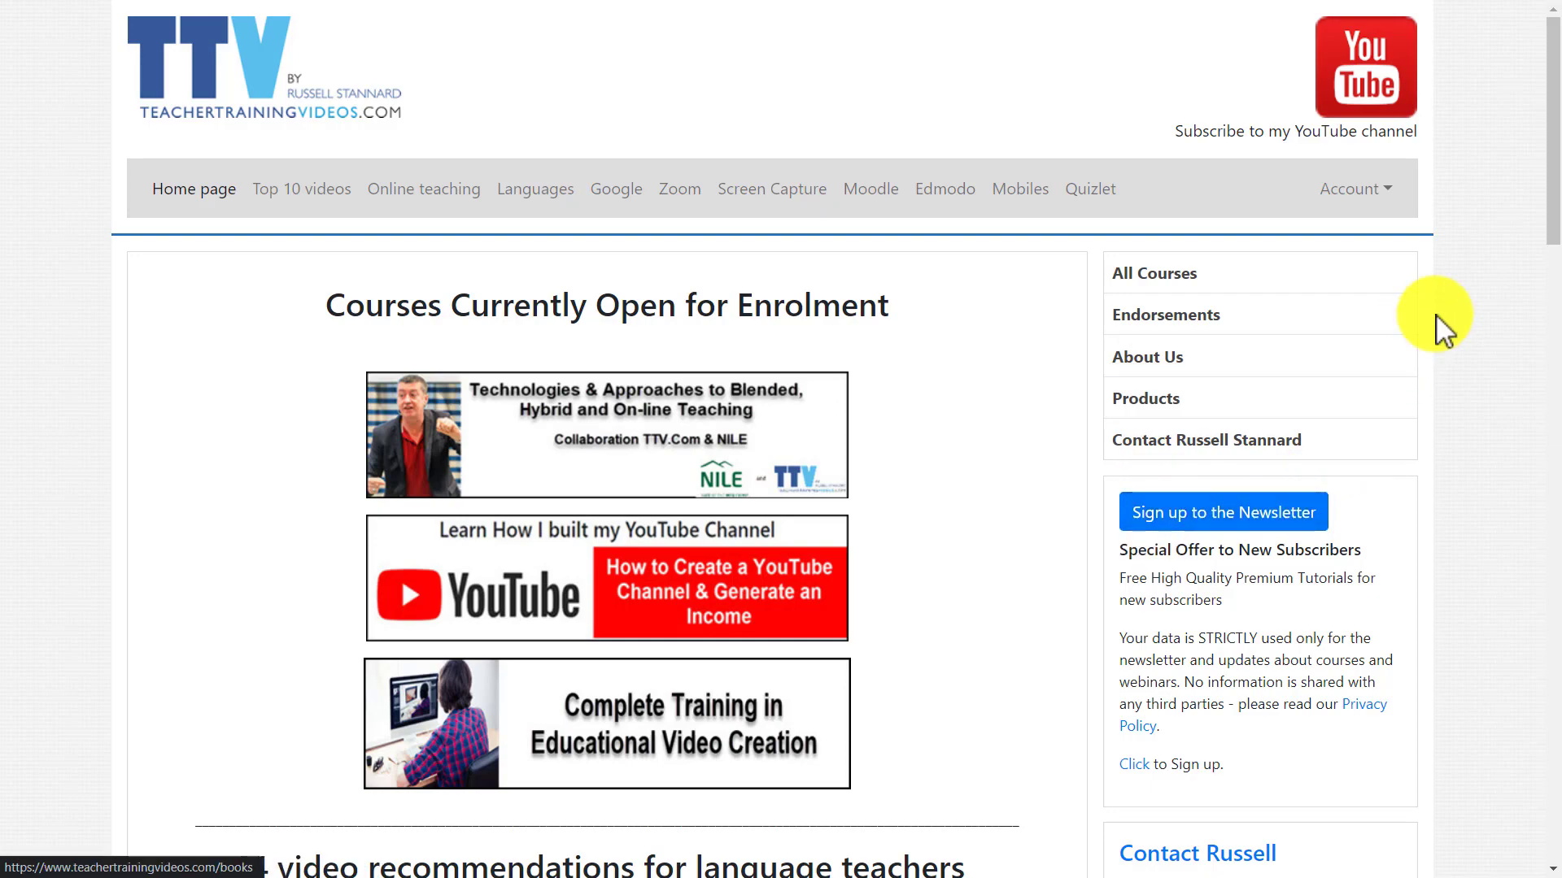
{"action": "left_click_drag", "start_coordinate": [1549, 174], "coordinate": [1534, 296]}
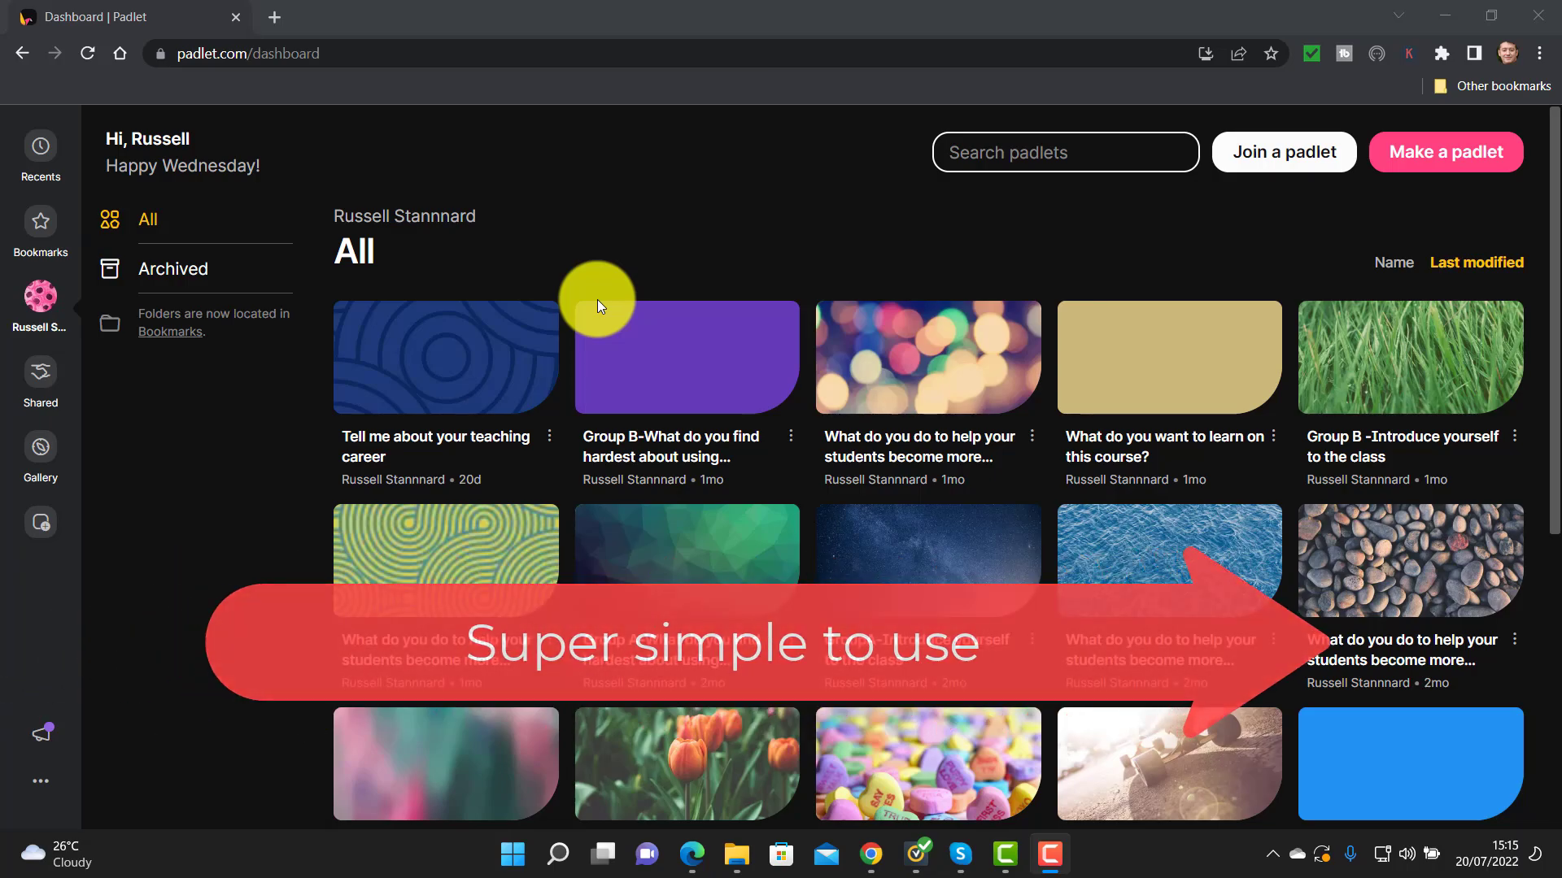
- Open an existing discussion padlet from the Padlet dashboard and look through the participants' posts
{"action": "left_click", "coordinate": [459, 564]}
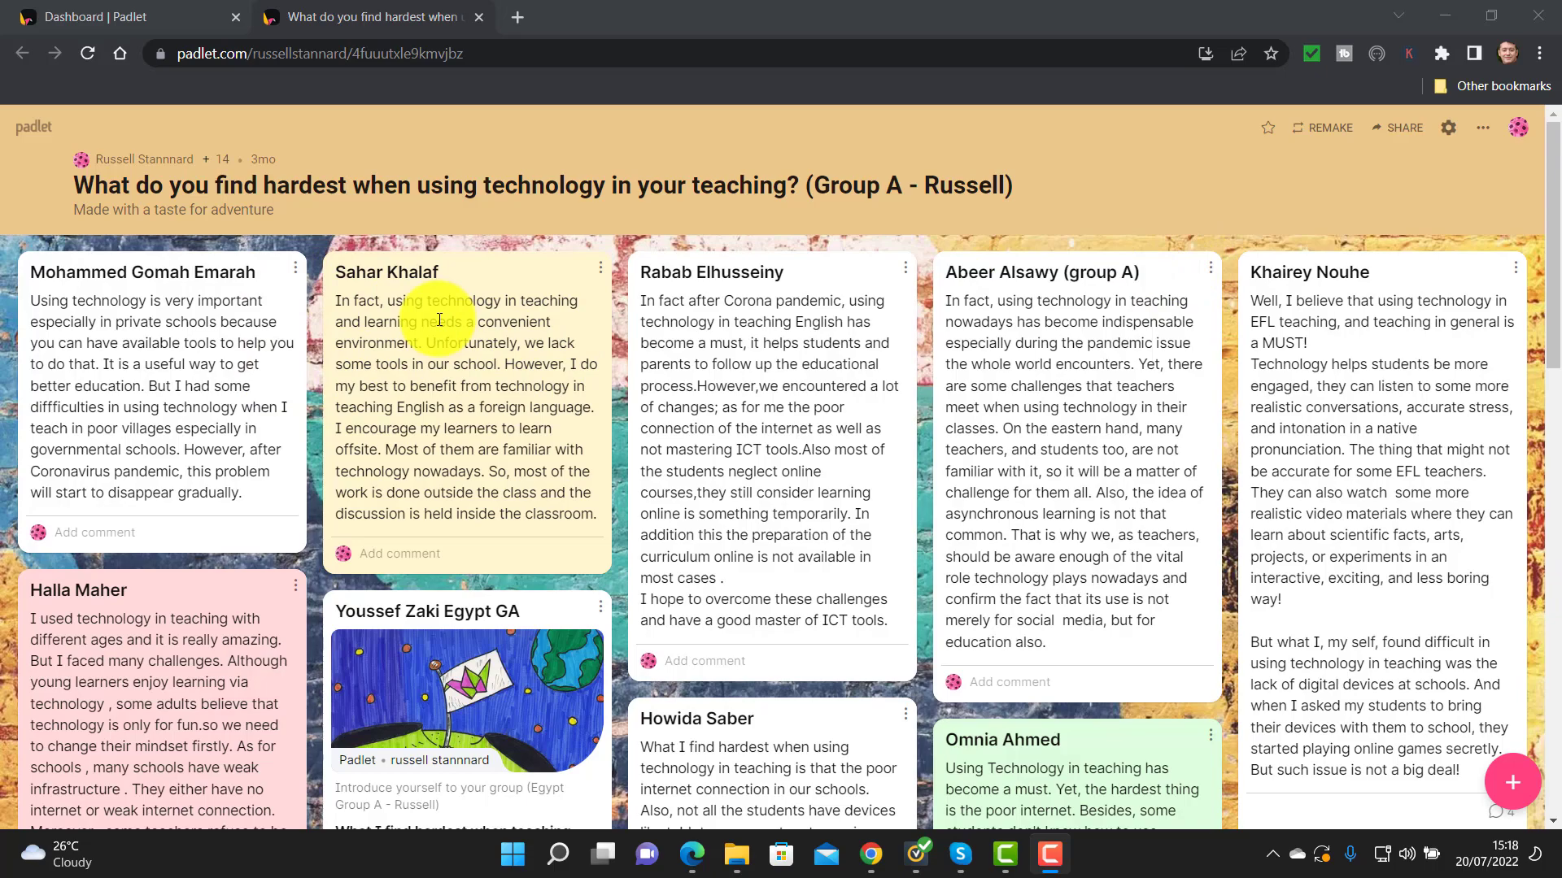
{"action": "left_click_drag", "start_coordinate": [1558, 243], "coordinate": [1545, 416]}
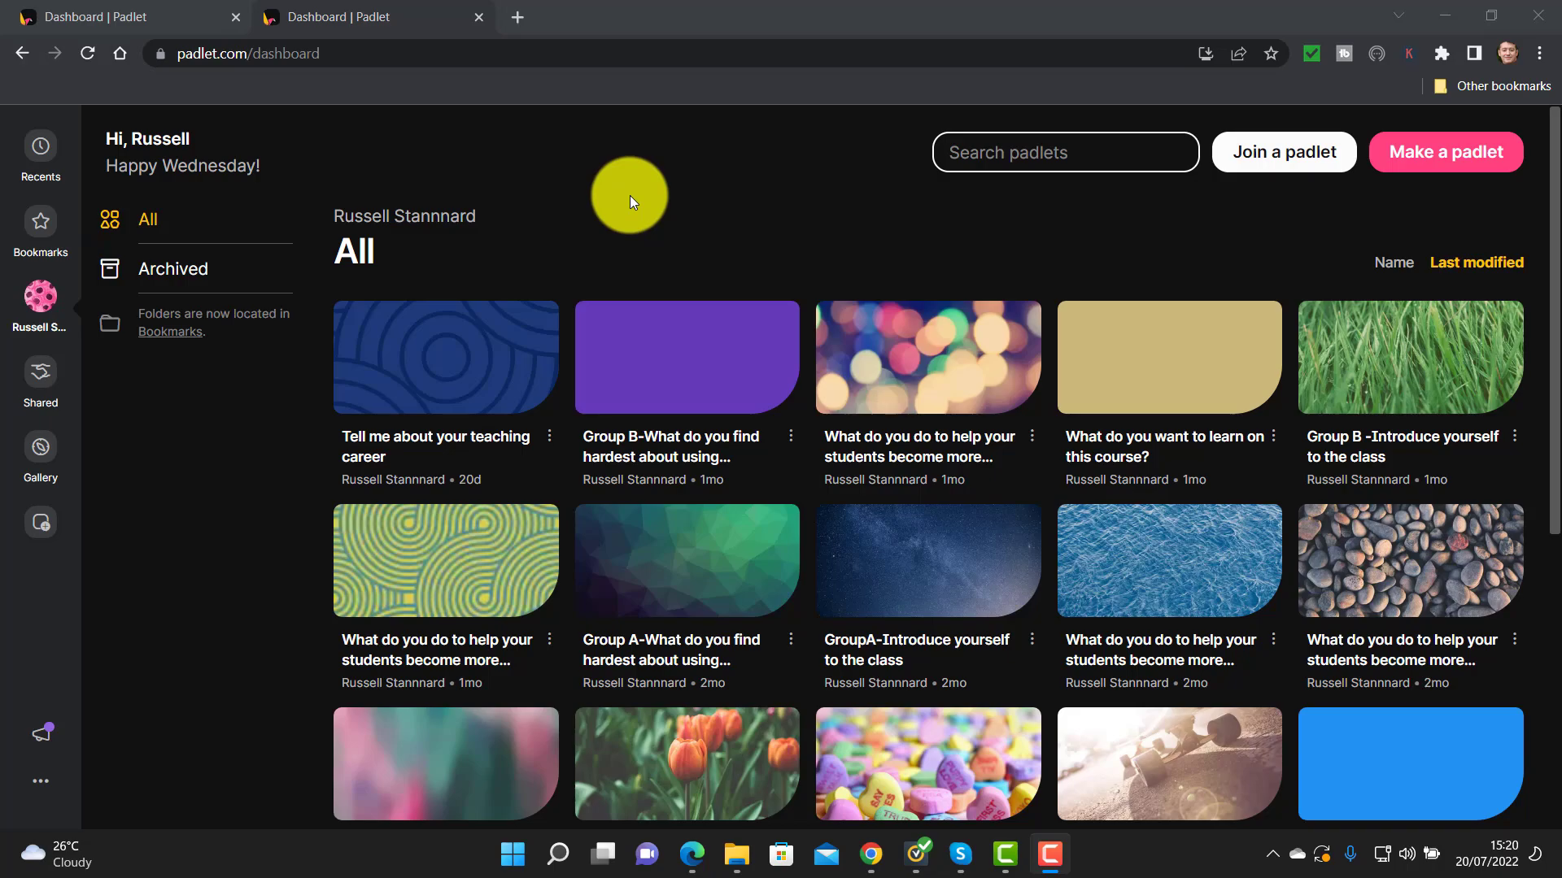
- Make a new padlet with the Wall layout and open its title for editing
{"action": "left_click", "coordinate": [1434, 162]}
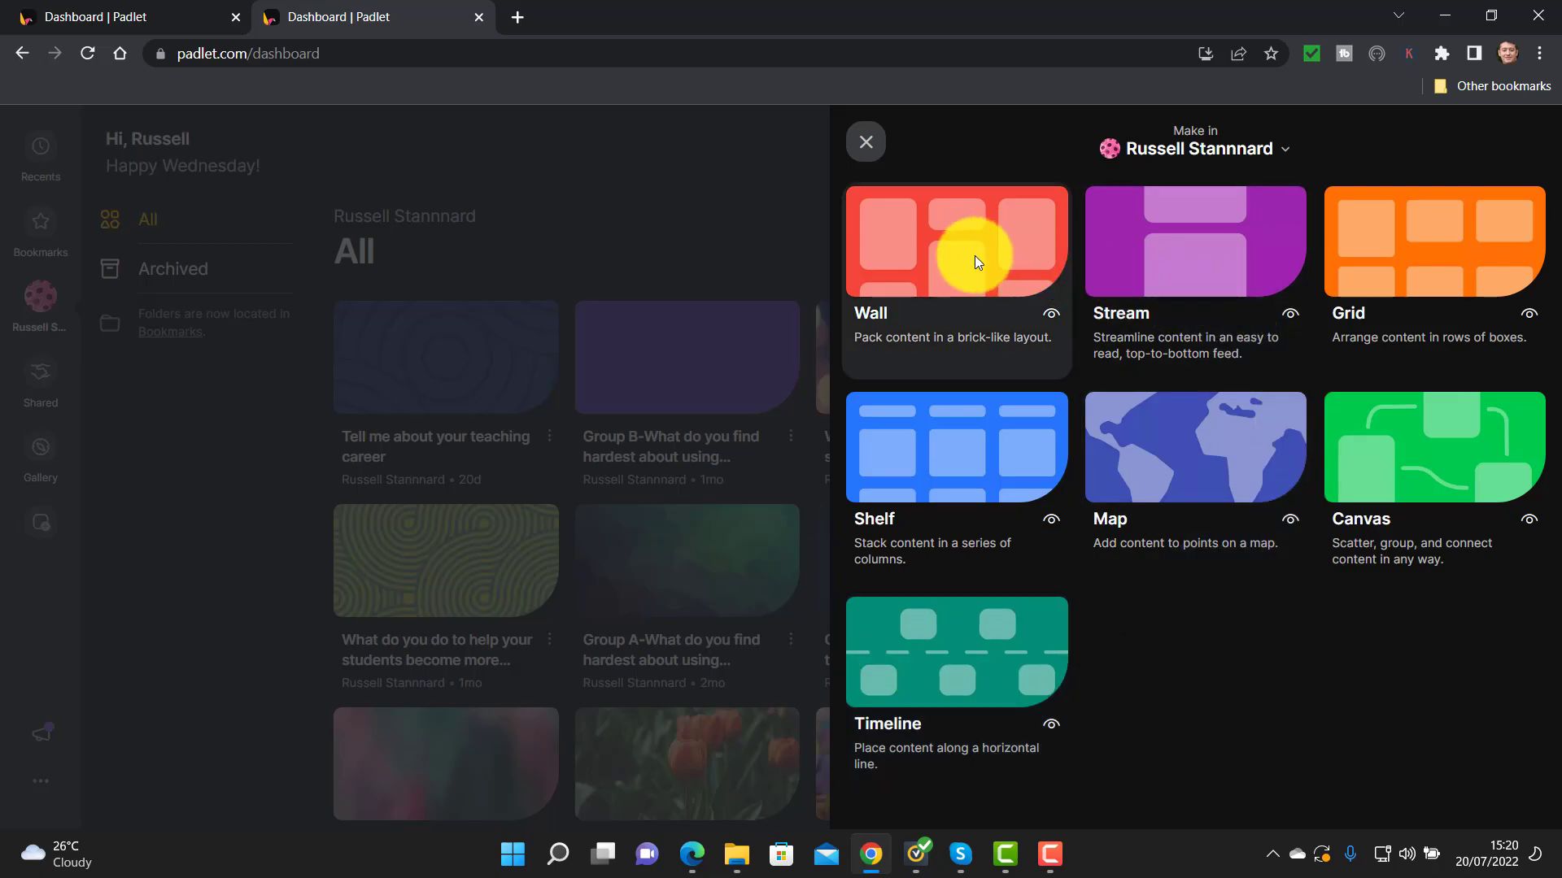
{"action": "left_click", "coordinate": [936, 259]}
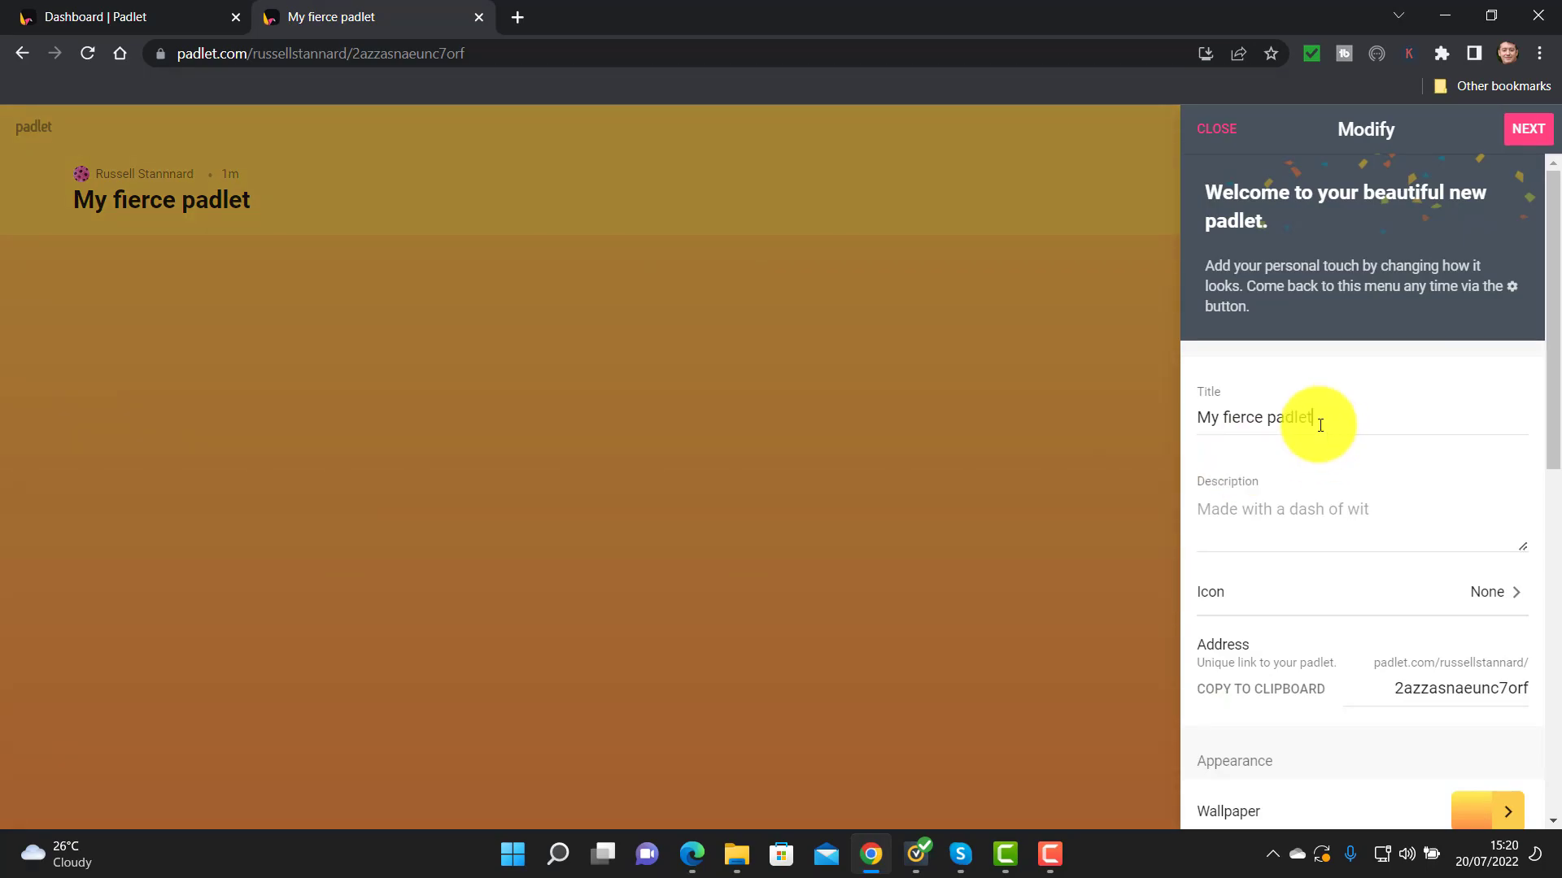
{"action": "left_click", "coordinate": [1320, 426]}
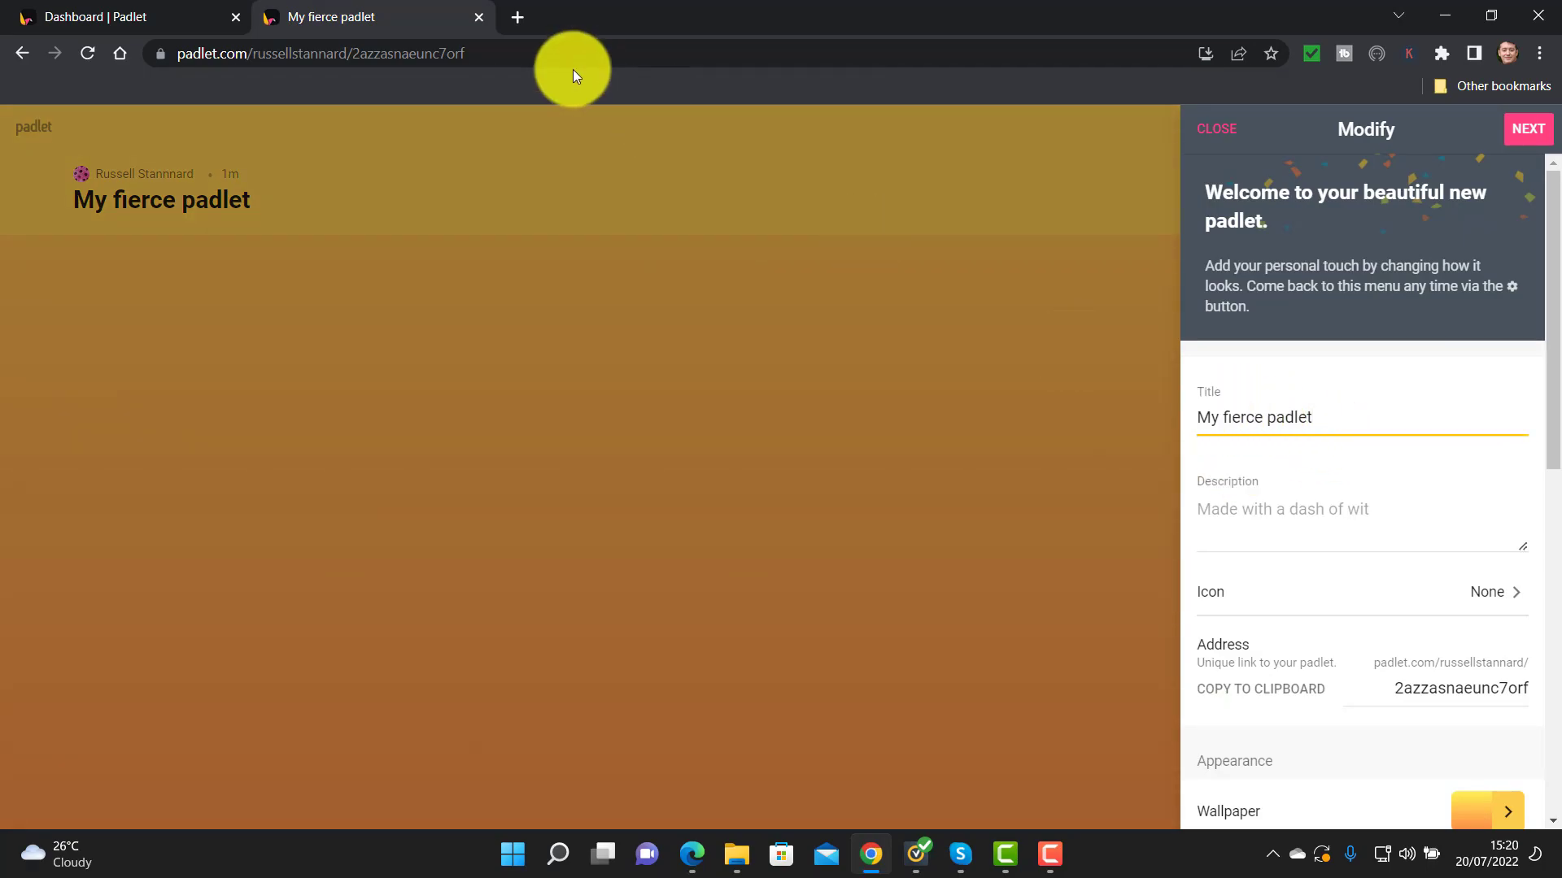